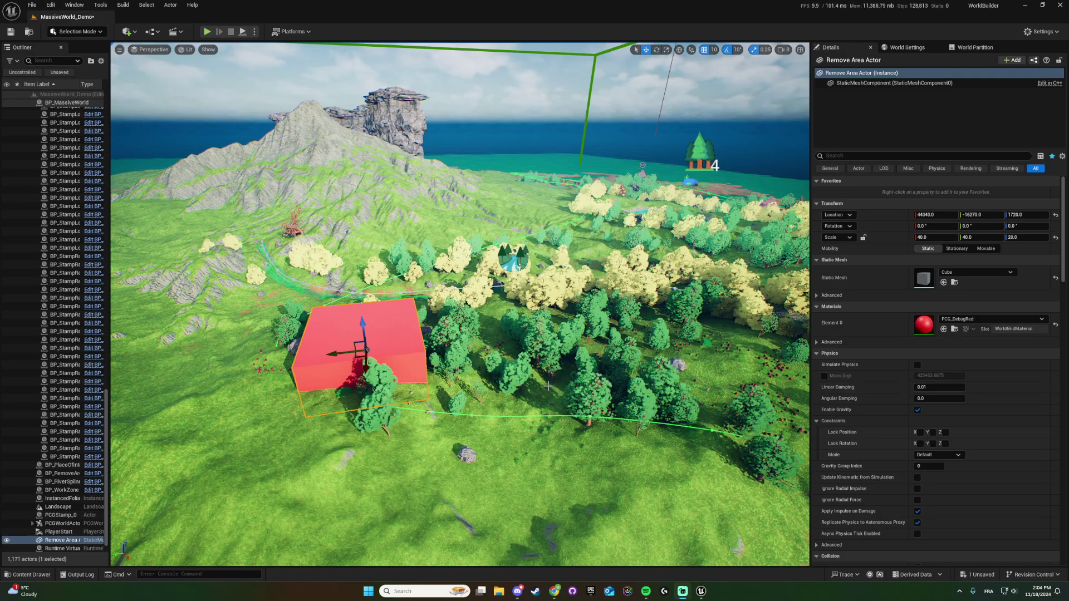
Run the BP_MassiveTags editor utility widget from the MassiveShared content folder
scroll(560, 384, "up", 3)
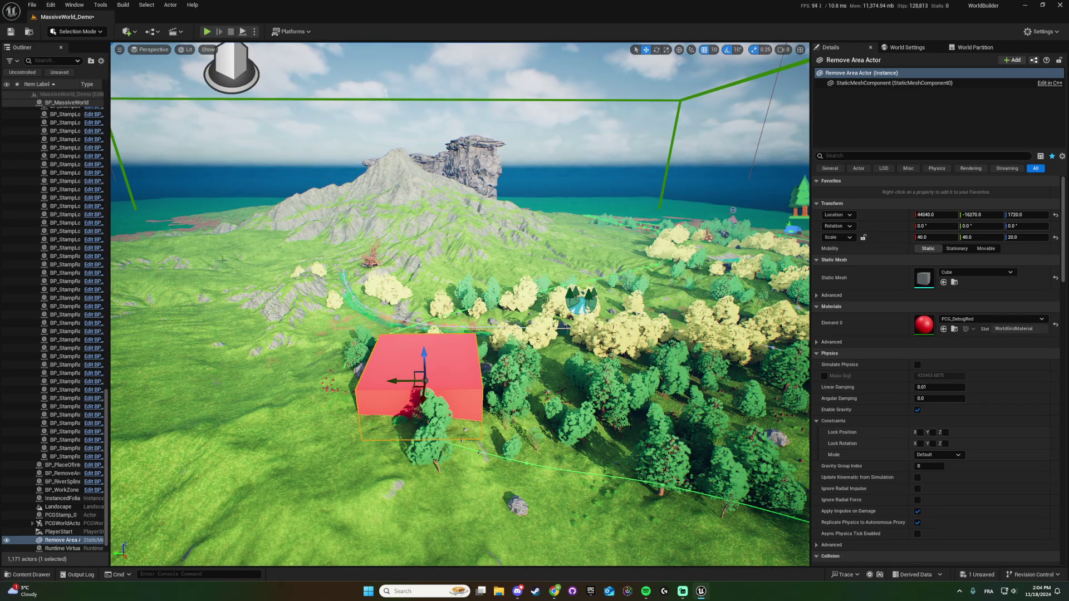
right_click_drag(501, 301, 310, 189)
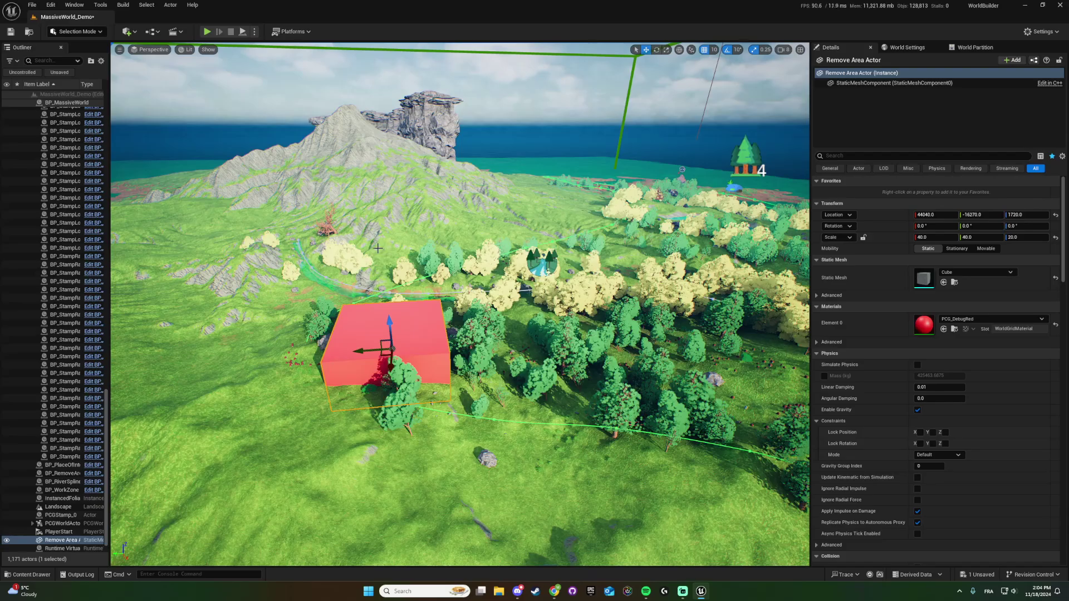
right_click_drag(417, 312, 421, 334)
key("w")
key("ctrl+space")
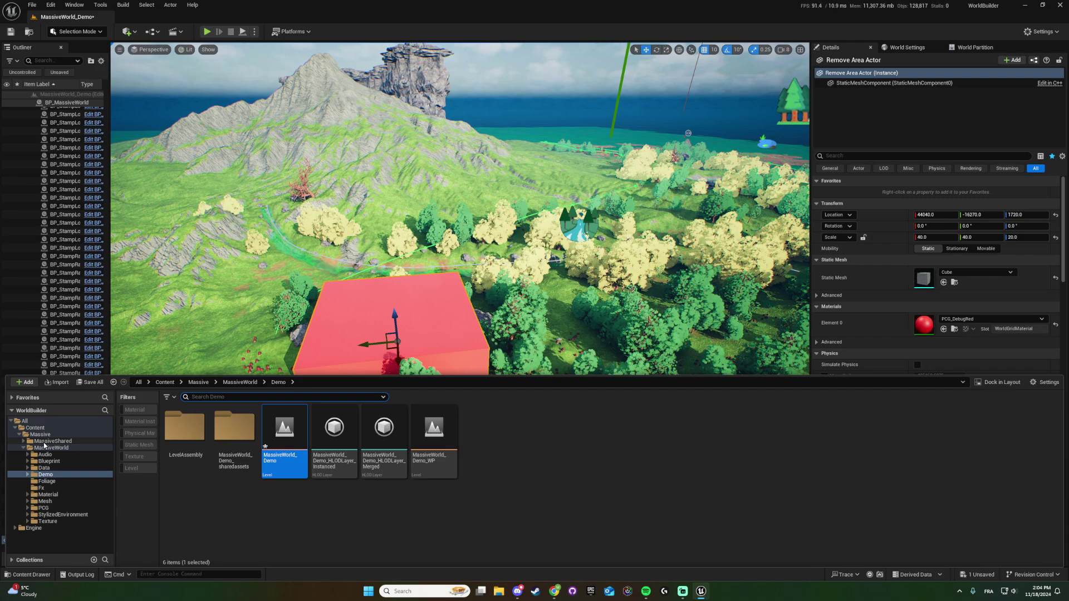
left_click(53, 441)
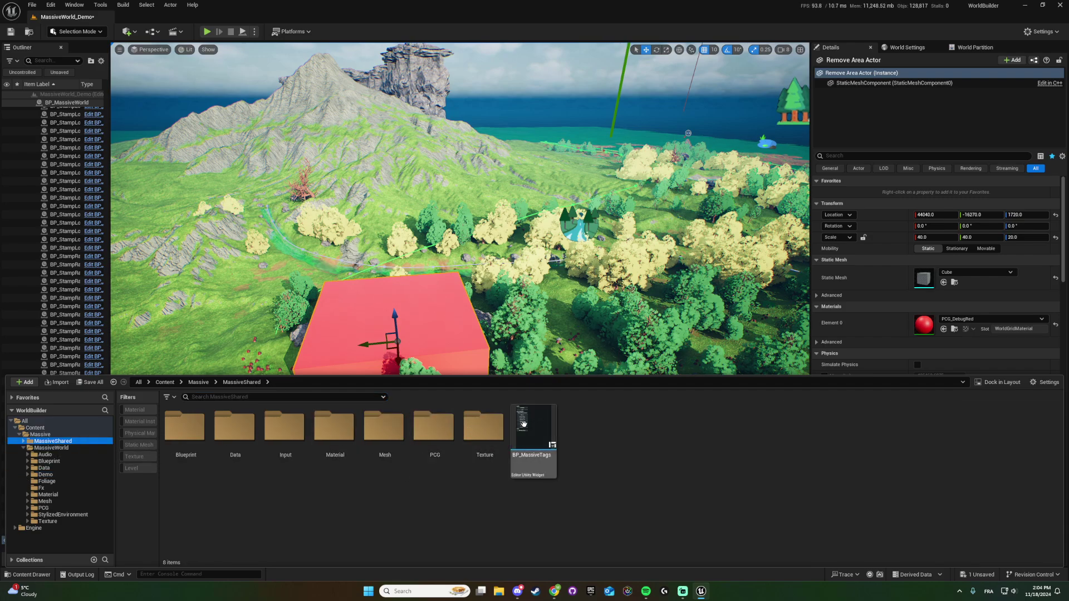
right_click(535, 427)
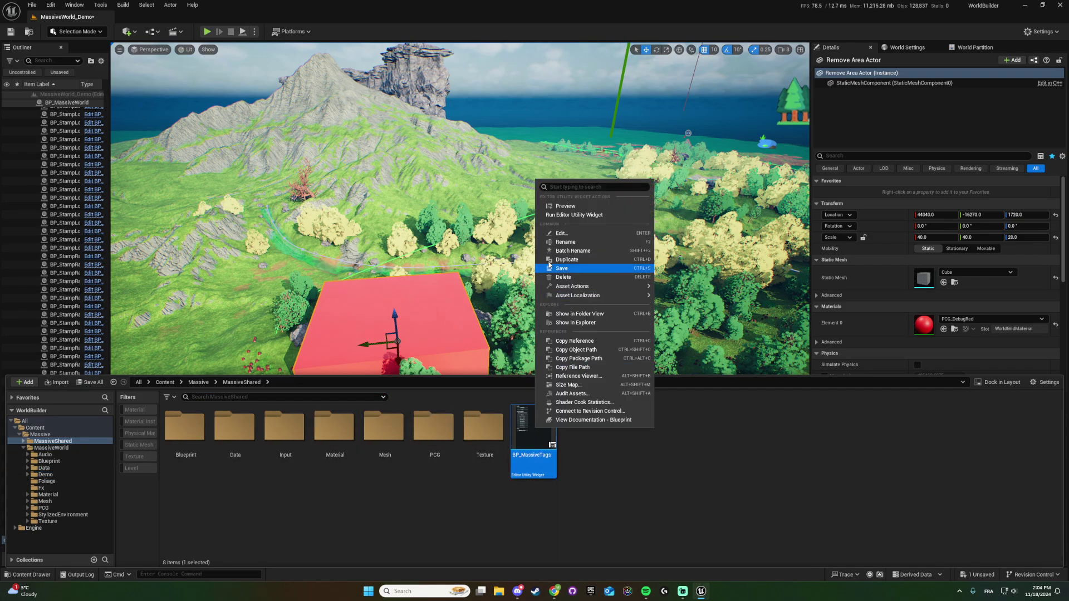
left_click(564, 219)
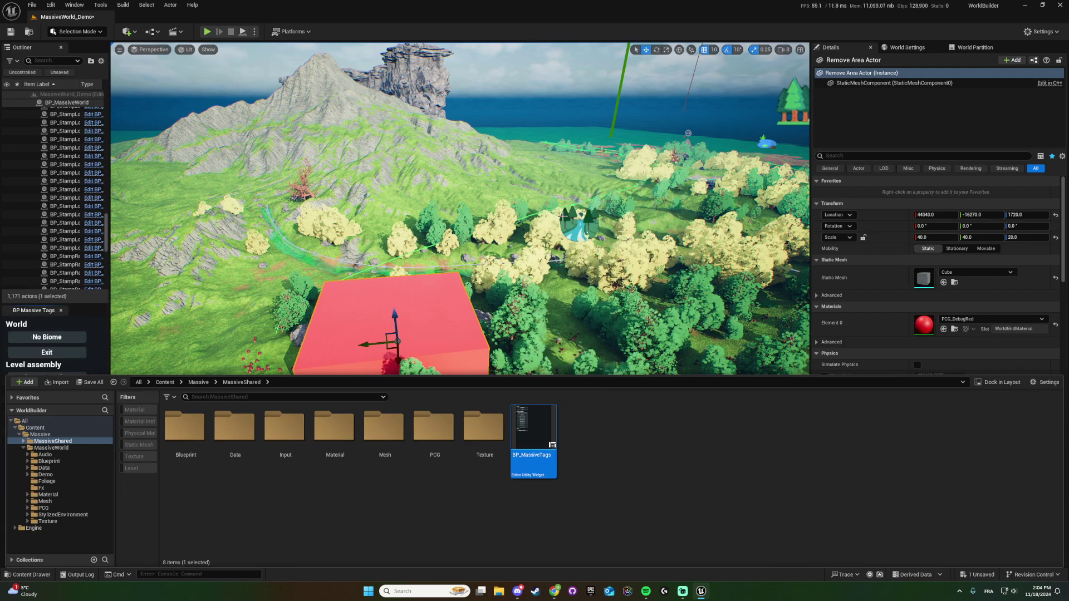
right_click_drag(531, 334, 537, 340)
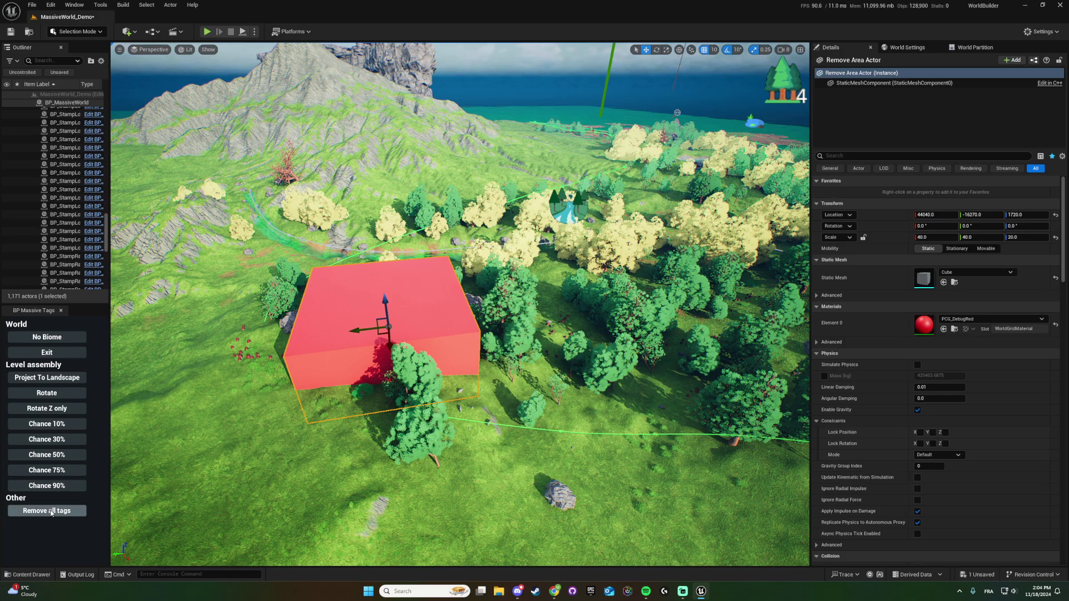
Filter the red Remove Area box's properties for "tag", clear all its actor tags, and assign it the No Biome tag
key("f")
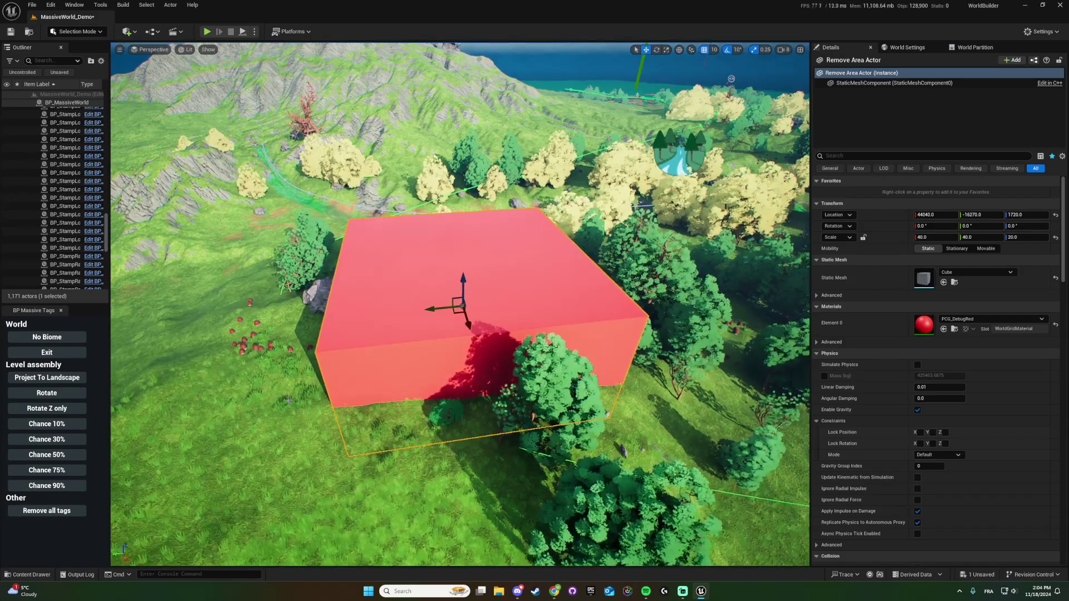
left_click(845, 156)
type("tag")
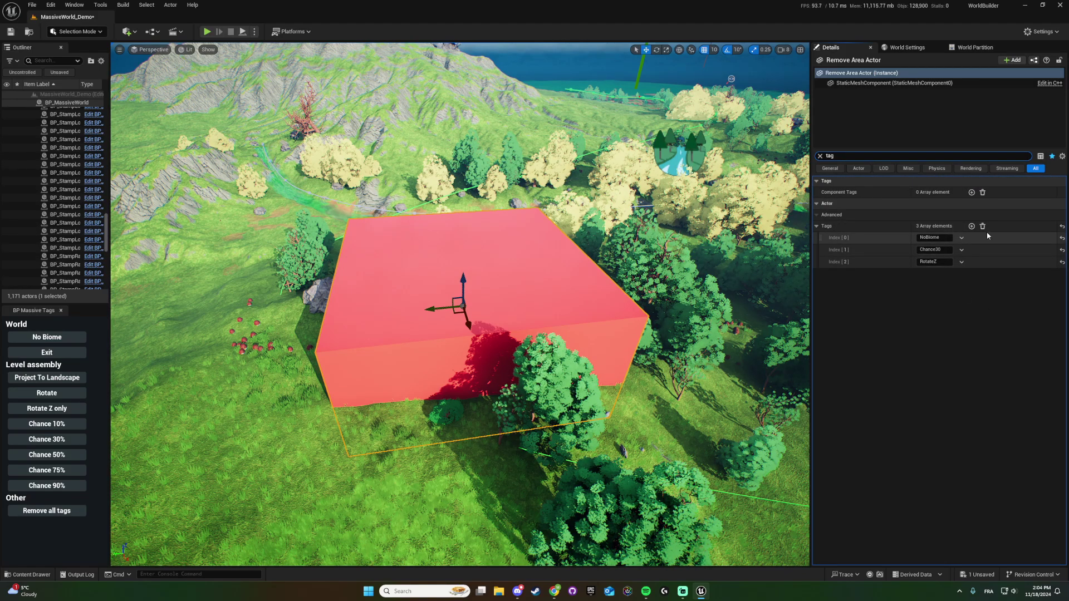
left_click(983, 226)
right_click_drag(462, 301, 493, 270)
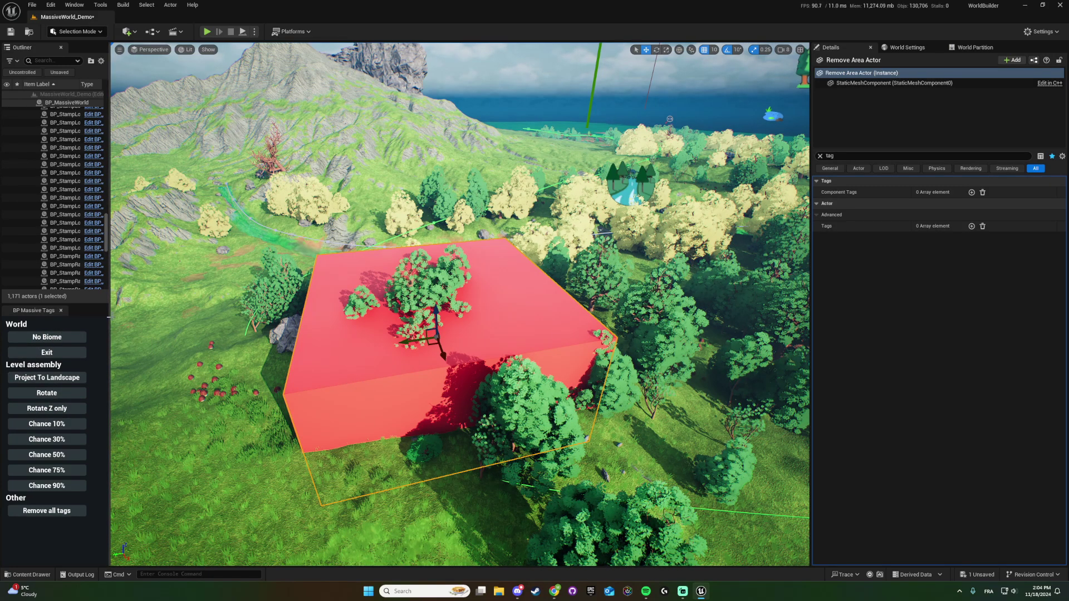
left_click(48, 337)
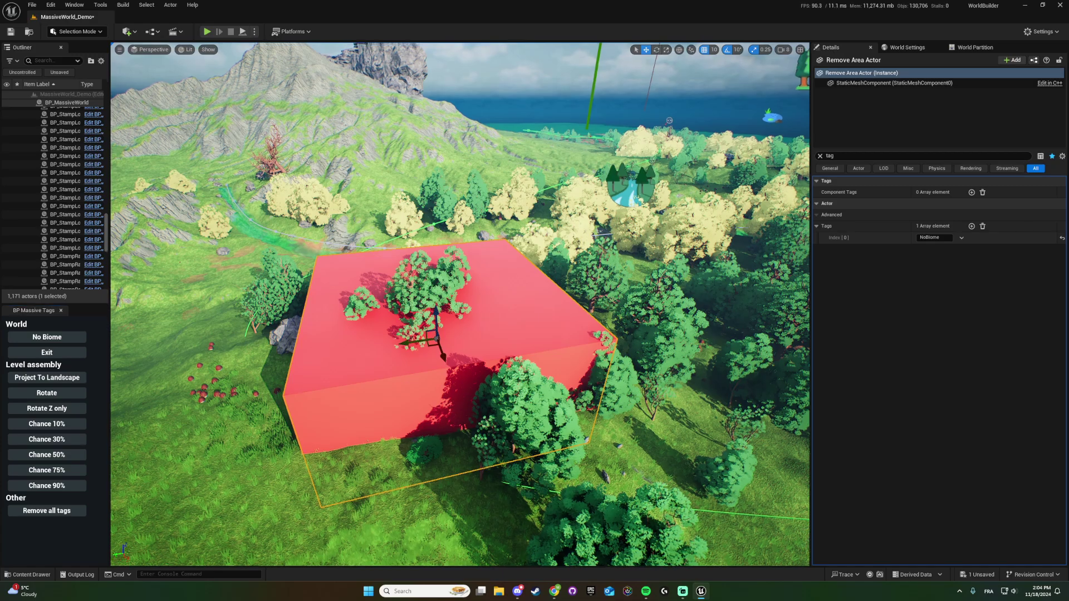
right_click_drag(428, 387, 435, 380)
Move the red No Biome box across into the neighbouring trees and back towards the open grass
left_click_drag(394, 357, 591, 322)
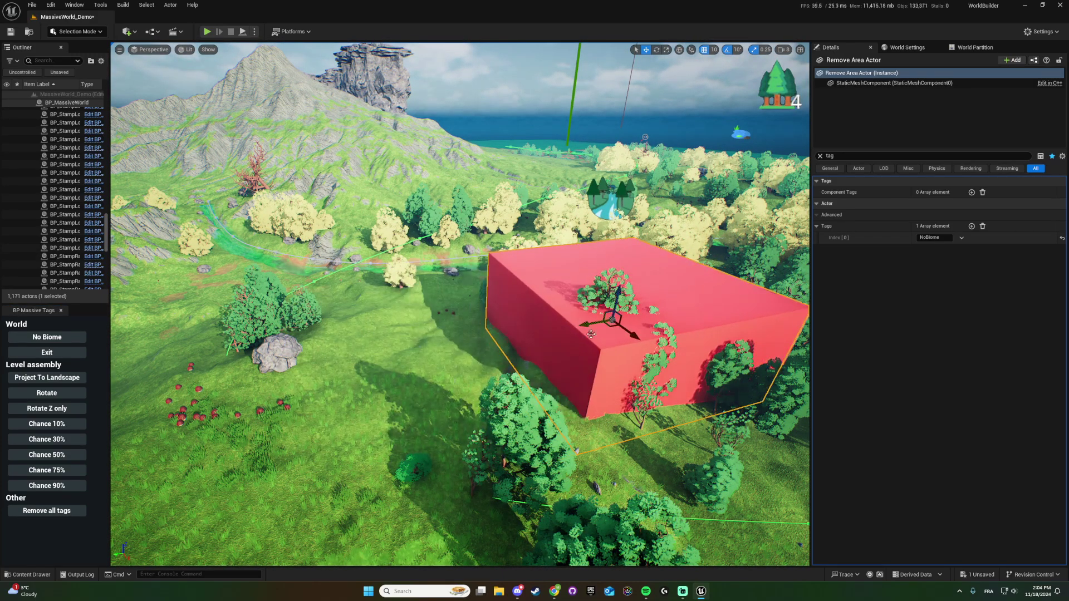
key("a")
right_click_drag(537, 312, 562, 317)
left_click_drag(522, 303, 346, 349)
key("d")
Delete the existing green forest biome that surrounds the river and the lake
right_click_drag(533, 374, 598, 211)
key("s")
key("s")
key("d")
right_click_drag(500, 282, 513, 264)
key("w")
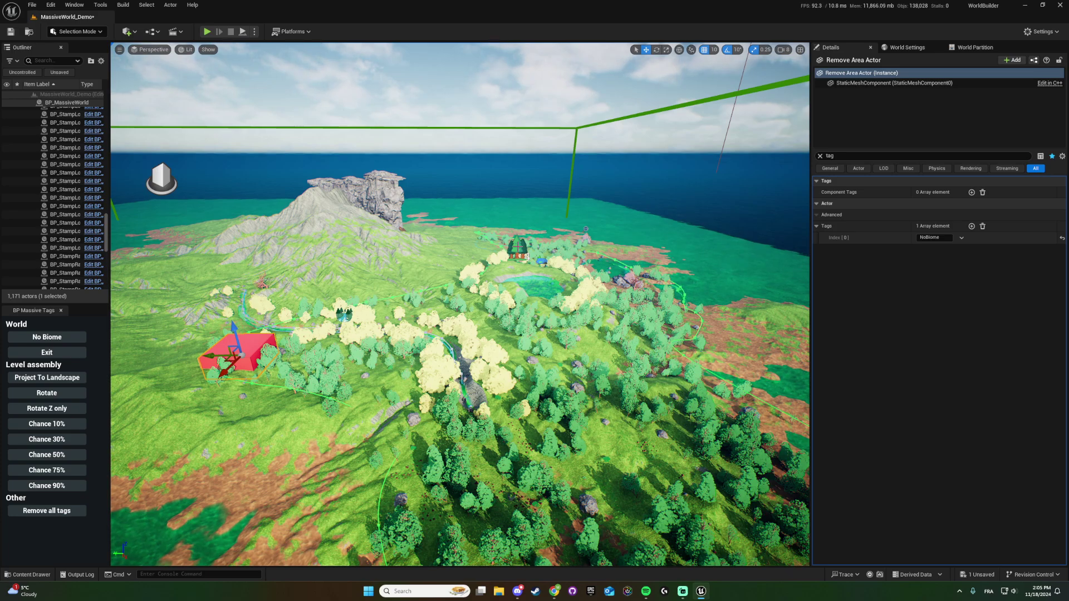
left_click(488, 393)
key("Delete")
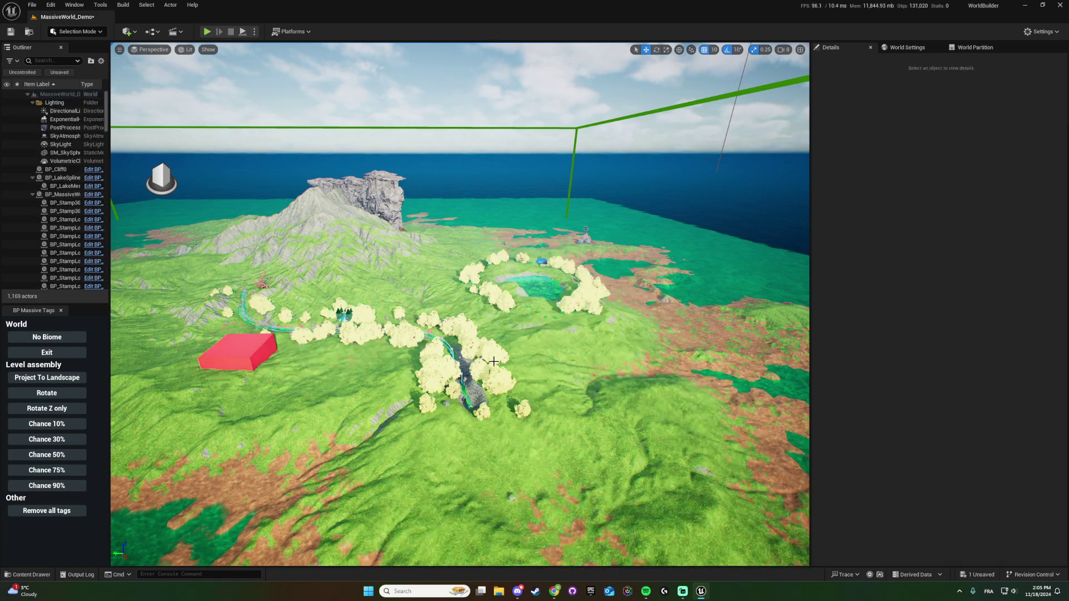
right_click_drag(489, 394, 445, 391)
With the scriptable Biome tool, draw a large closed Priority4 biome around the river, the lake and the red box
left_click(77, 31)
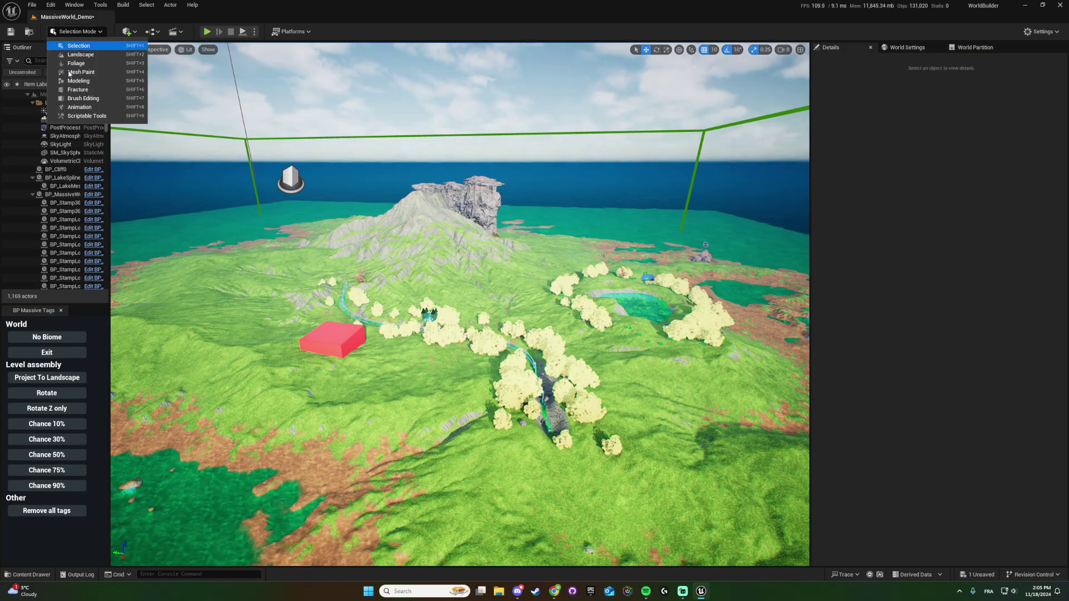
left_click(48, 117)
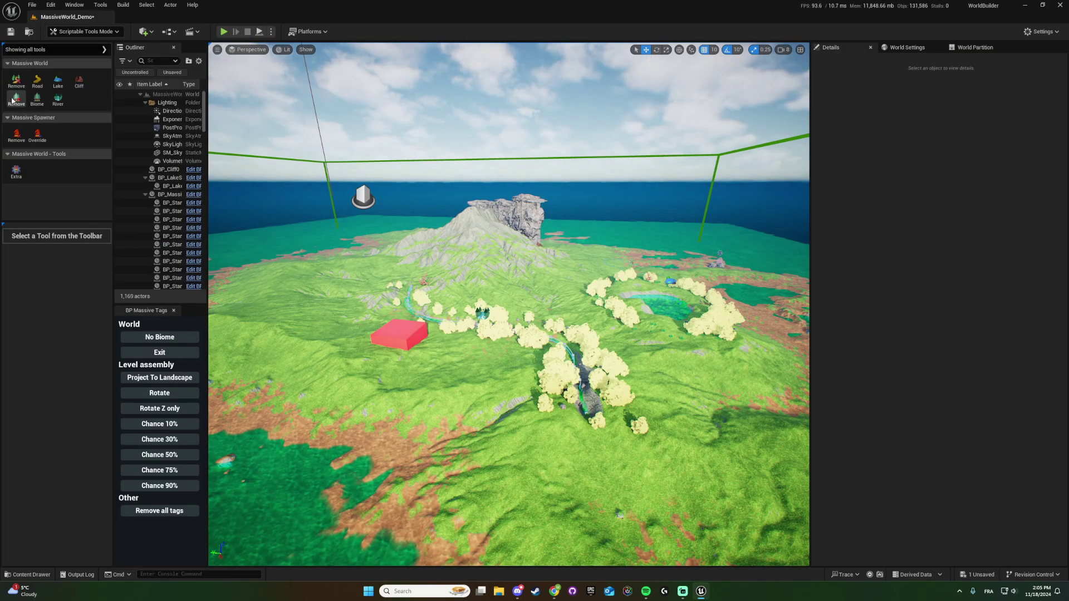
left_click(37, 98)
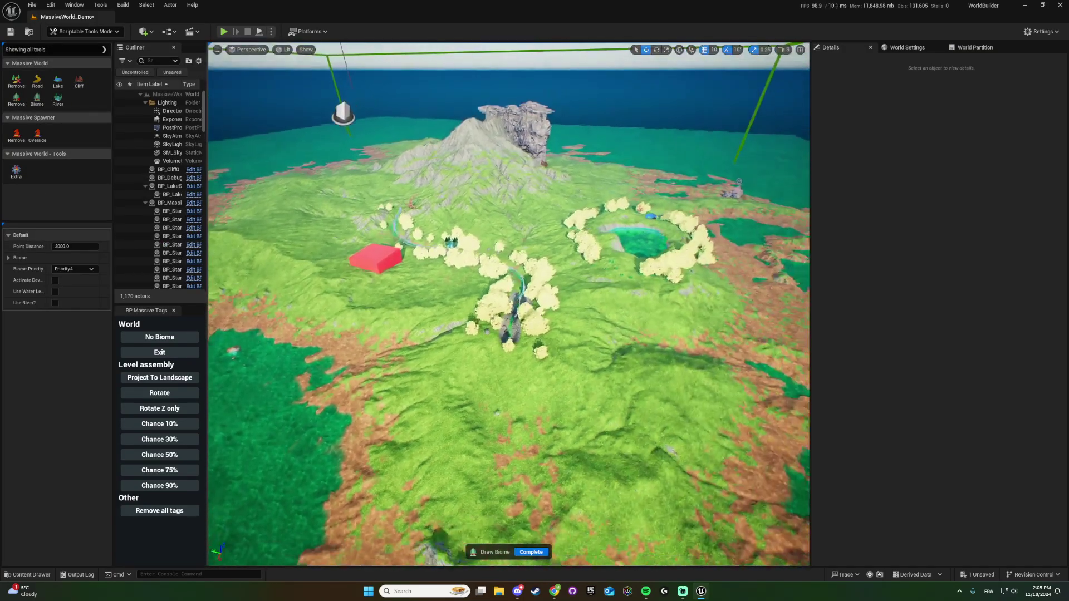
left_click_drag(582, 171, 415, 219)
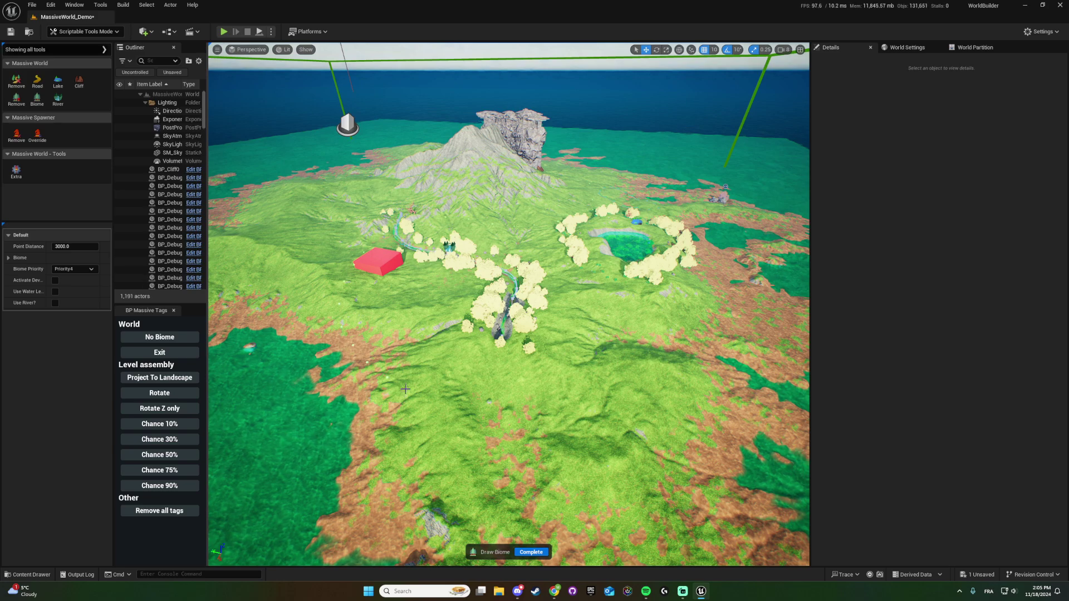
left_click_drag(785, 390, 788, 385)
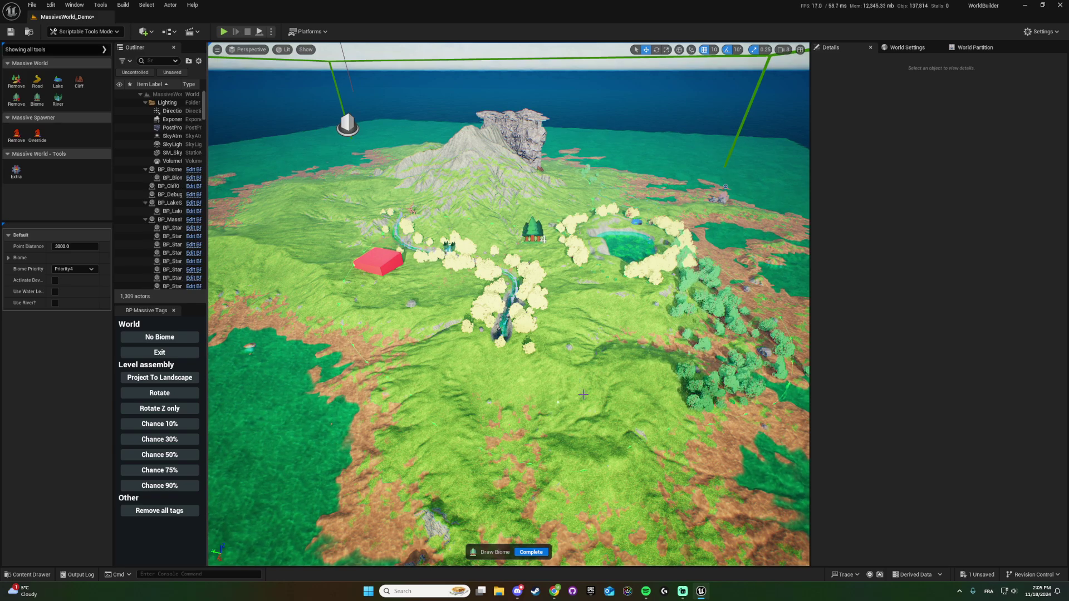
right_click_drag(577, 346, 632, 347)
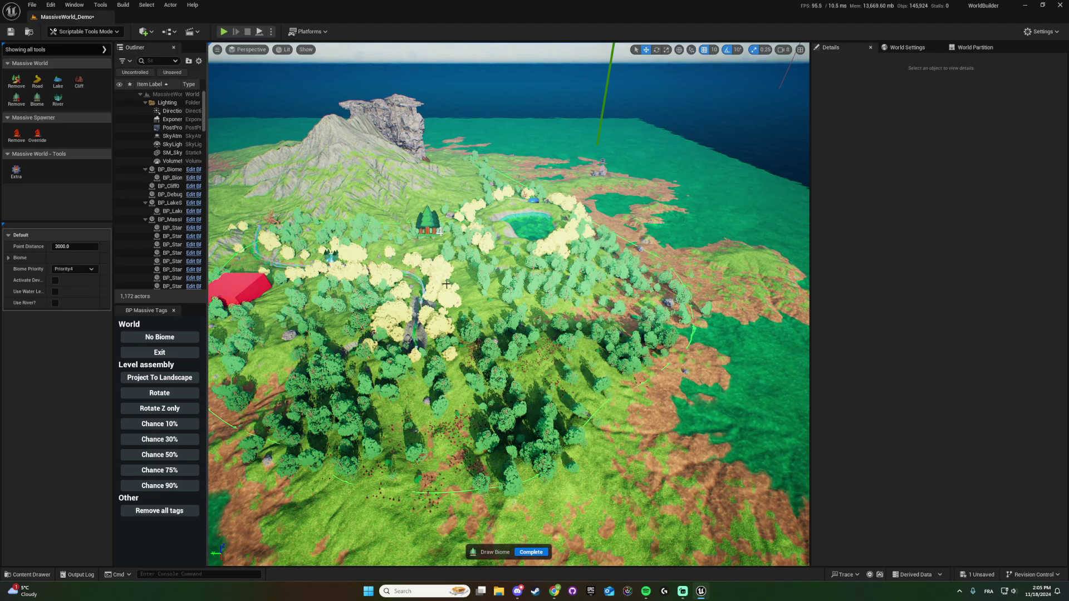
Draw a smaller biome with Priority3 inside the new forest, on the near side of the lake
left_click(37, 100)
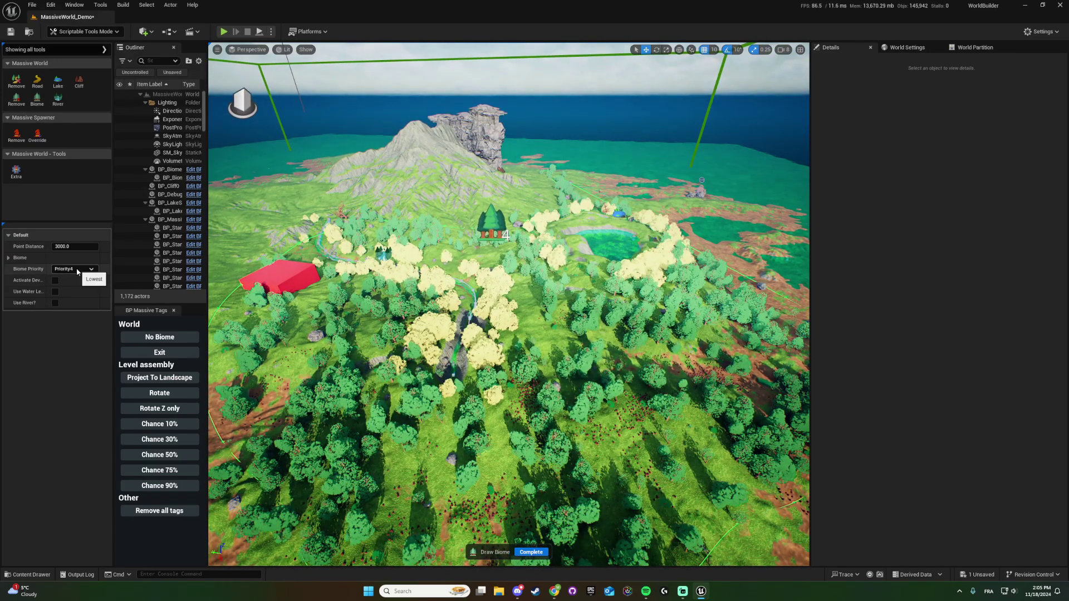
left_click(77, 271)
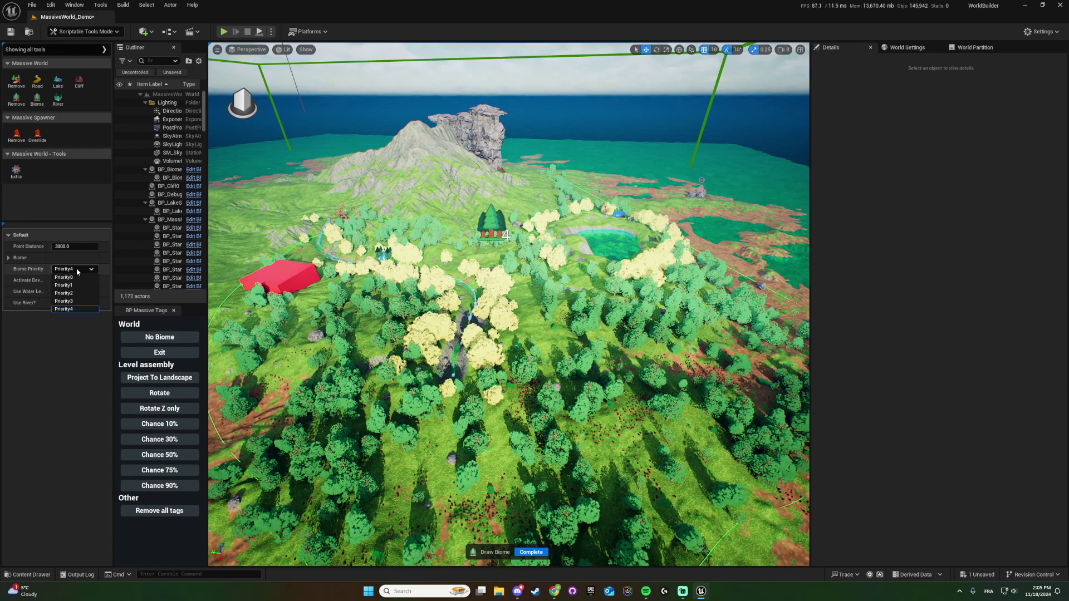
left_click(69, 302)
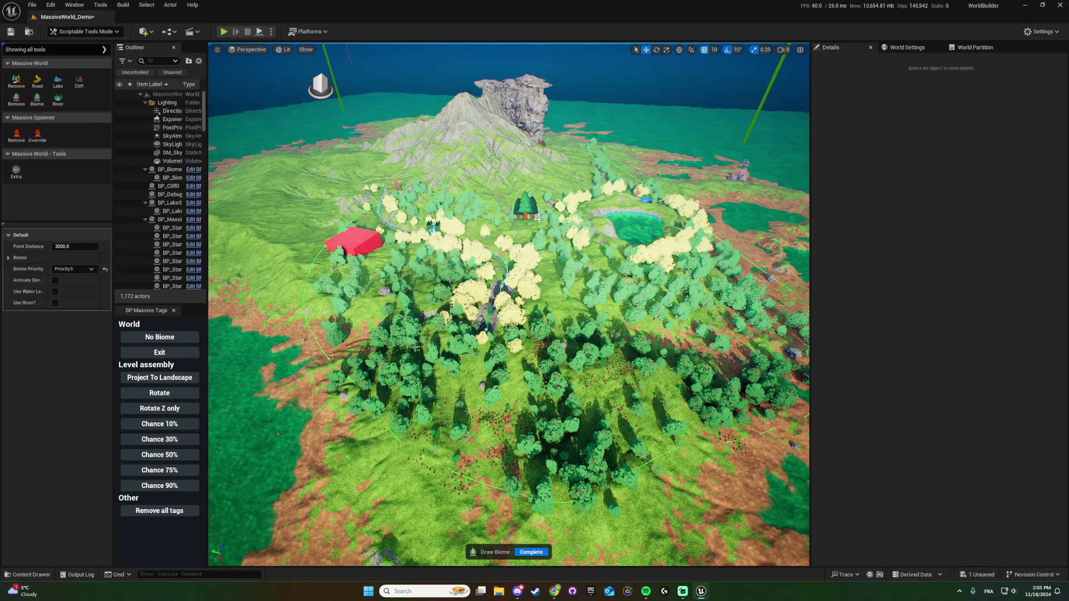
right_click_drag(607, 264, 632, 273)
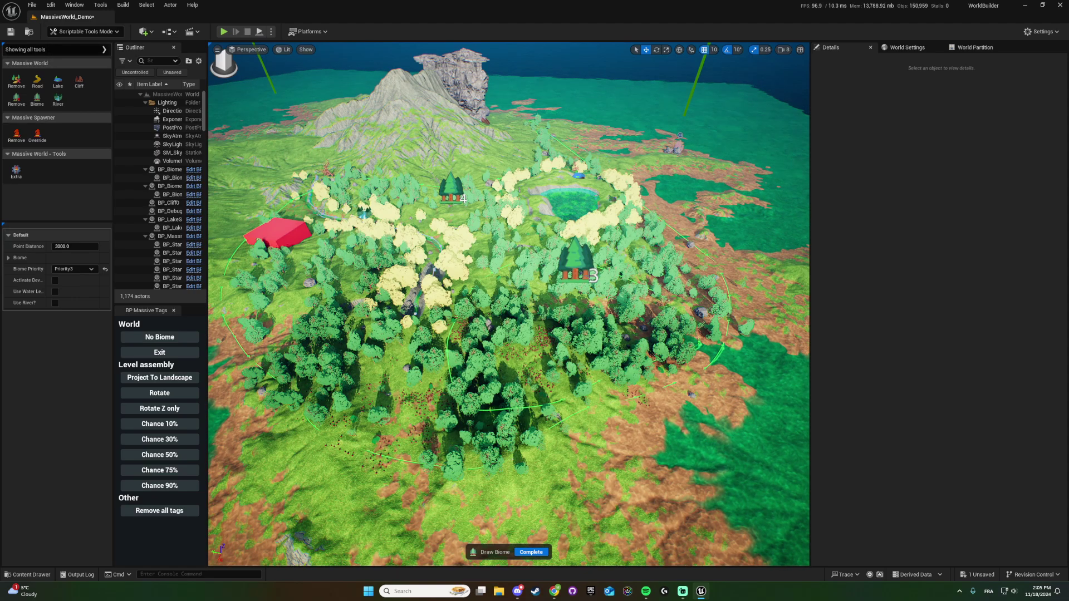
Return to Selection mode, clear the property filter on the Priority3 biome, and set its Vegetation Land to DA_DemoVegetationMountain
left_click(62, 53)
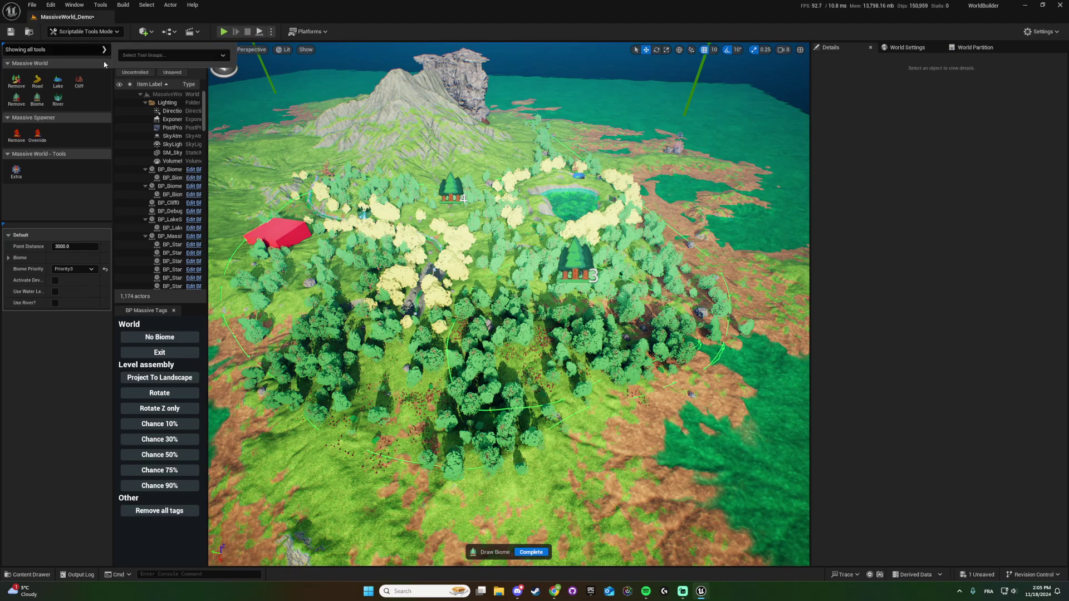
left_click(76, 32)
left_click(78, 45)
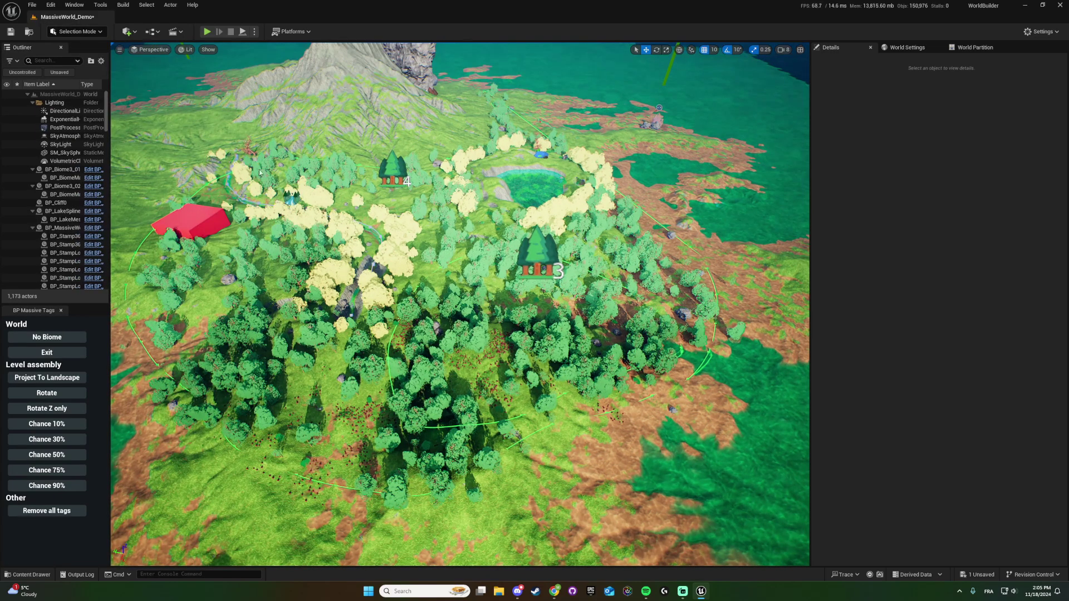
left_click(542, 255)
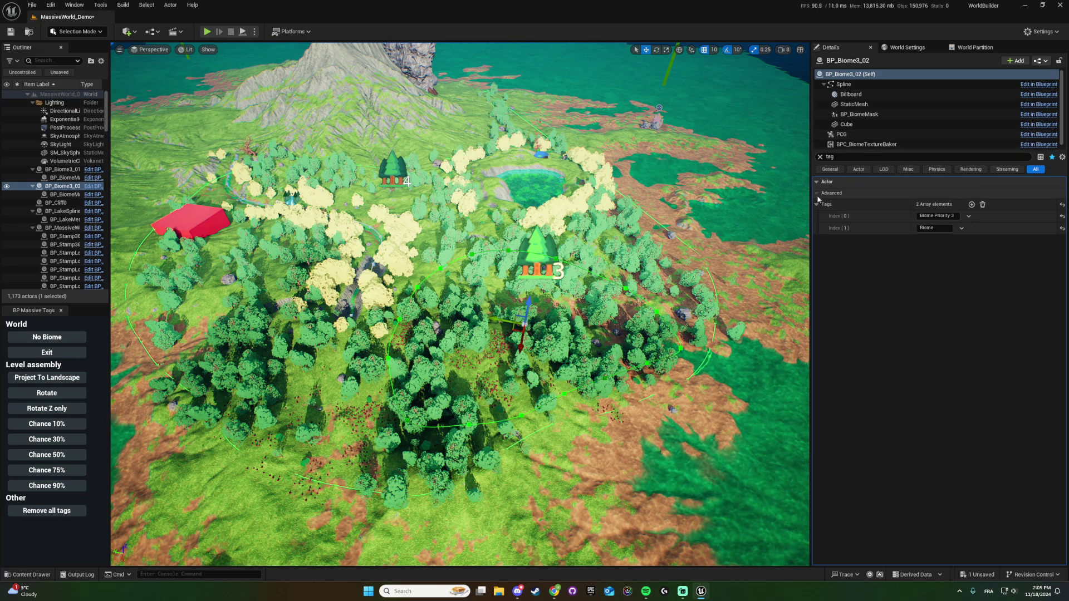
left_click(819, 158)
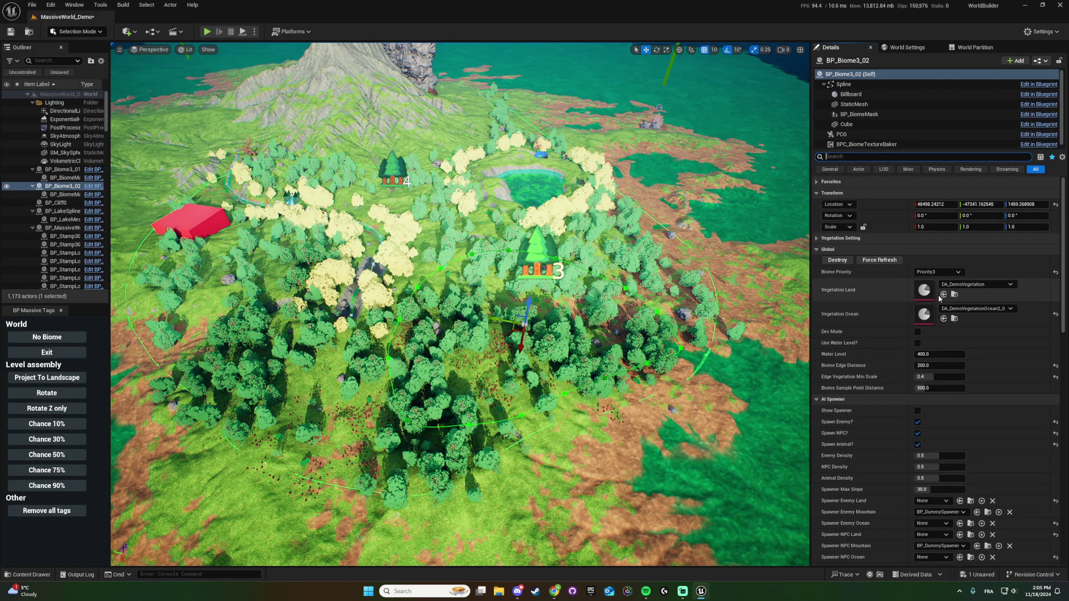
left_click(975, 284)
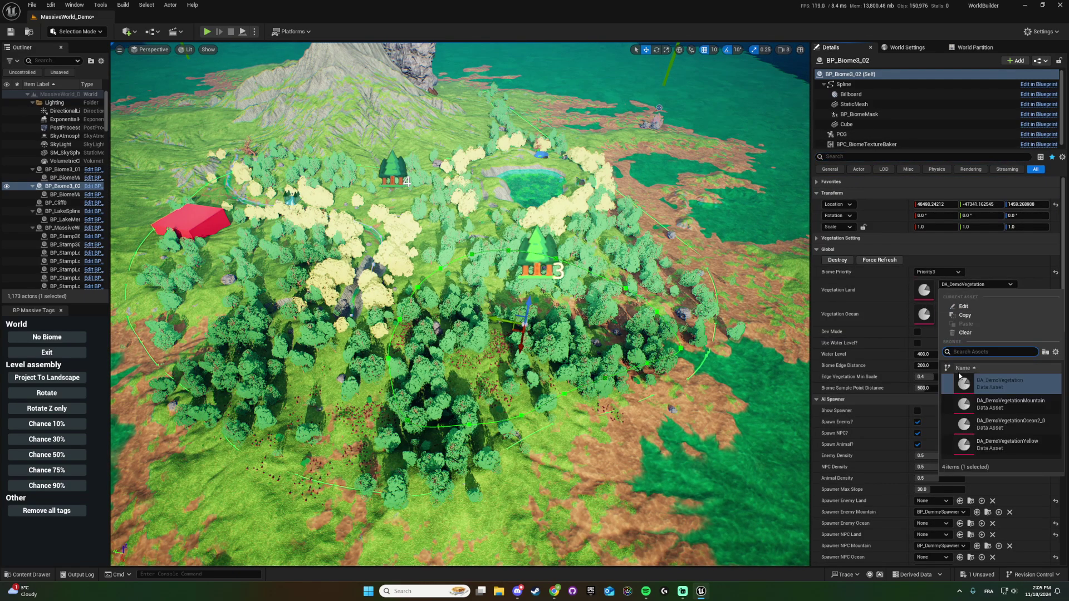
left_click(967, 404)
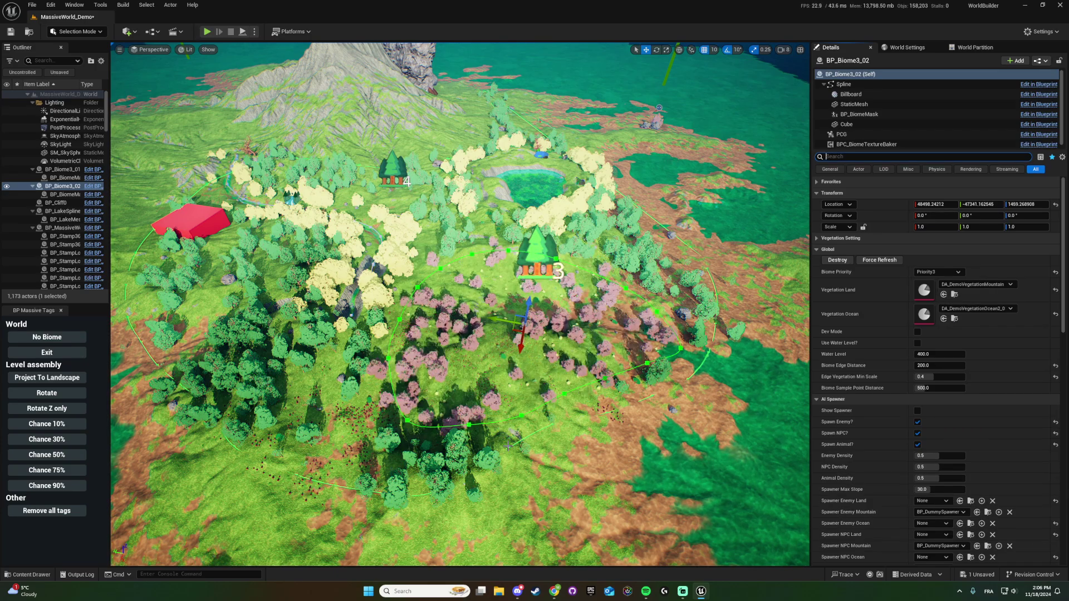
mouse_move(509, 301)
right_mouse_down()
mouse_move(515, 309)
mouse_move(509, 301)
right_mouse_up()
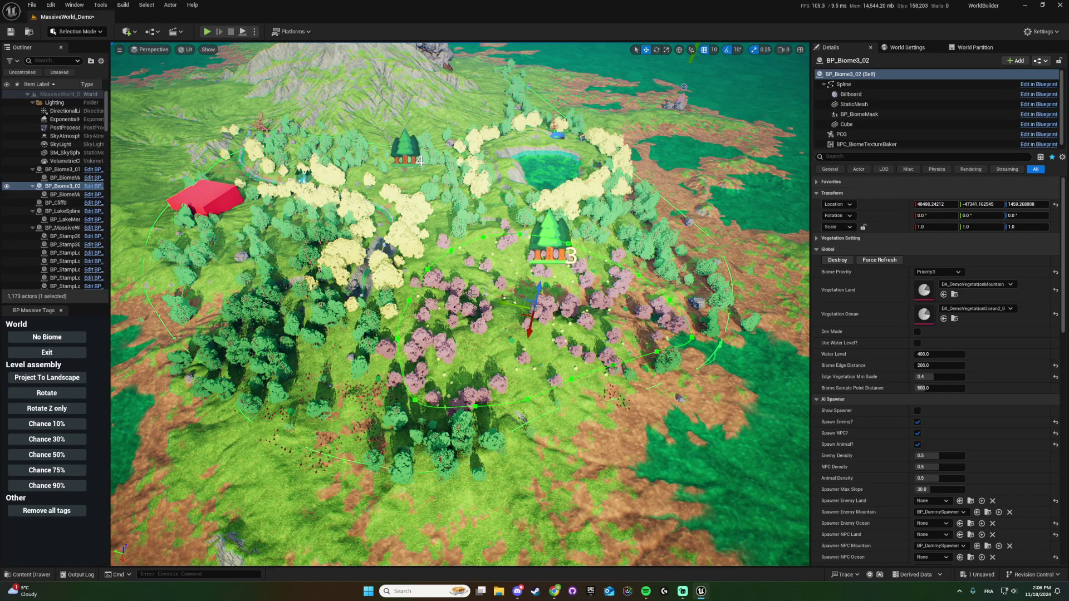
Select the river spline and set its Vegetation asset to DA_DemoVegetationMountain
right_click_drag(471, 293, 445, 296)
key("w")
key("w")
key("a")
key("s")
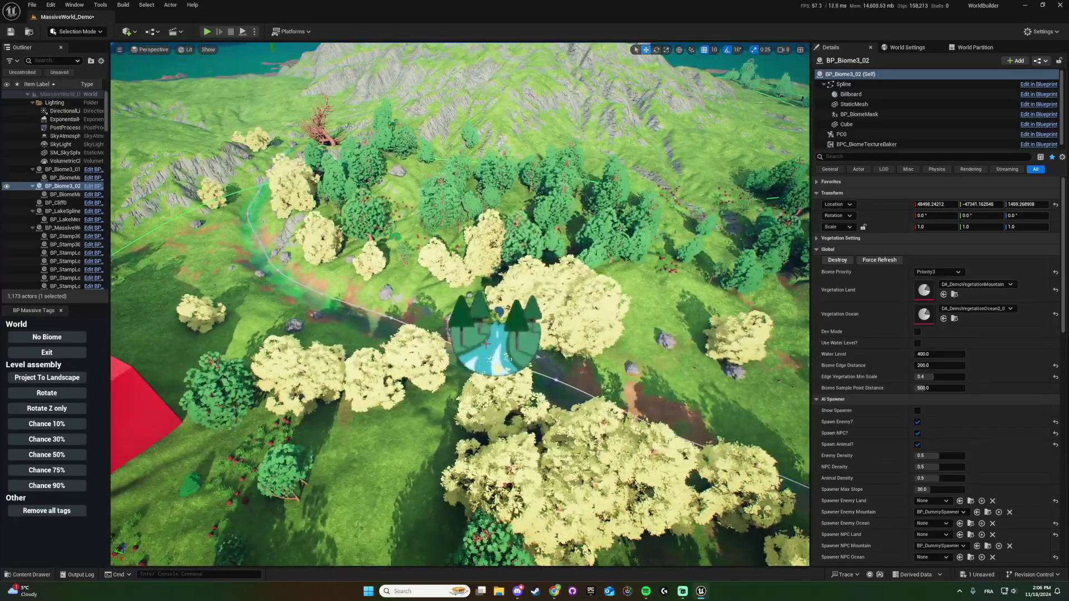
left_click(495, 354)
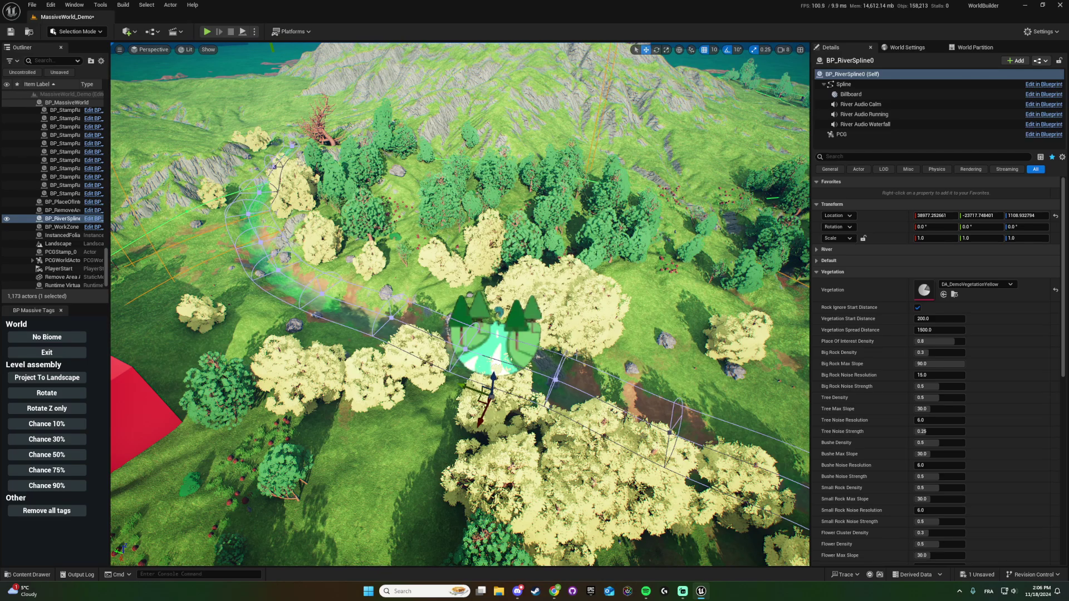
right_click_drag(695, 303, 723, 304)
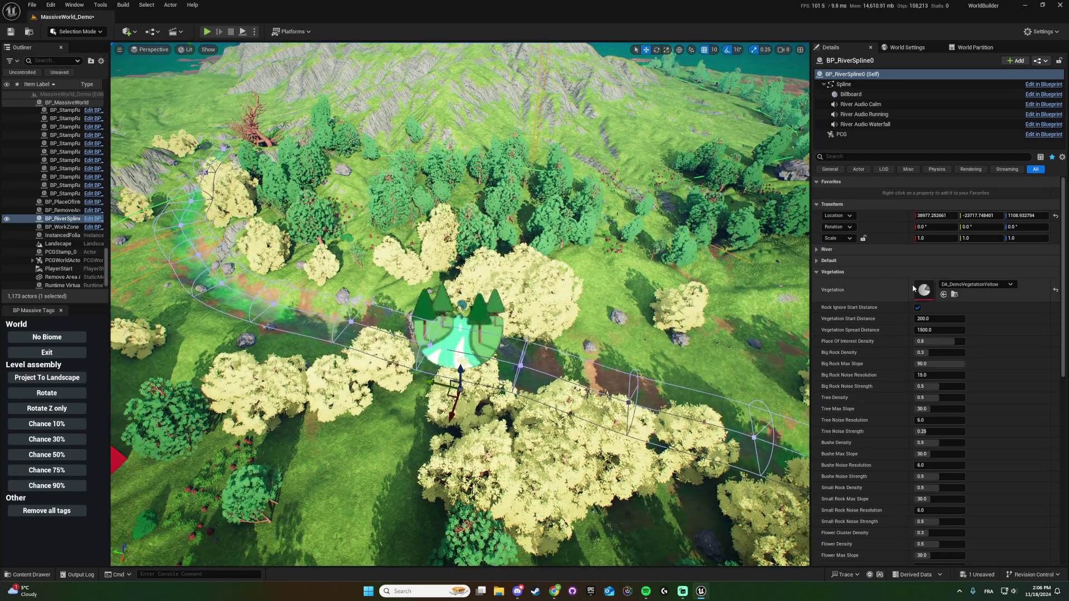
left_click(969, 285)
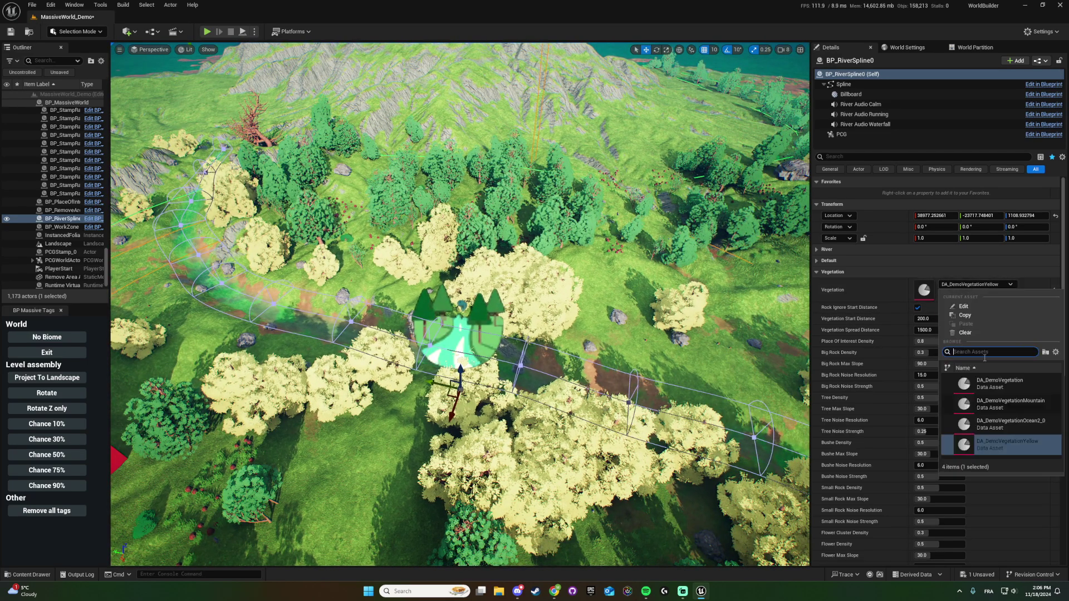
left_click(1007, 402)
Examine the vegetation along the river, around the red box and toward the lake from several angles
right_click_drag(696, 334, 718, 361)
key("w")
key("s")
key("a")
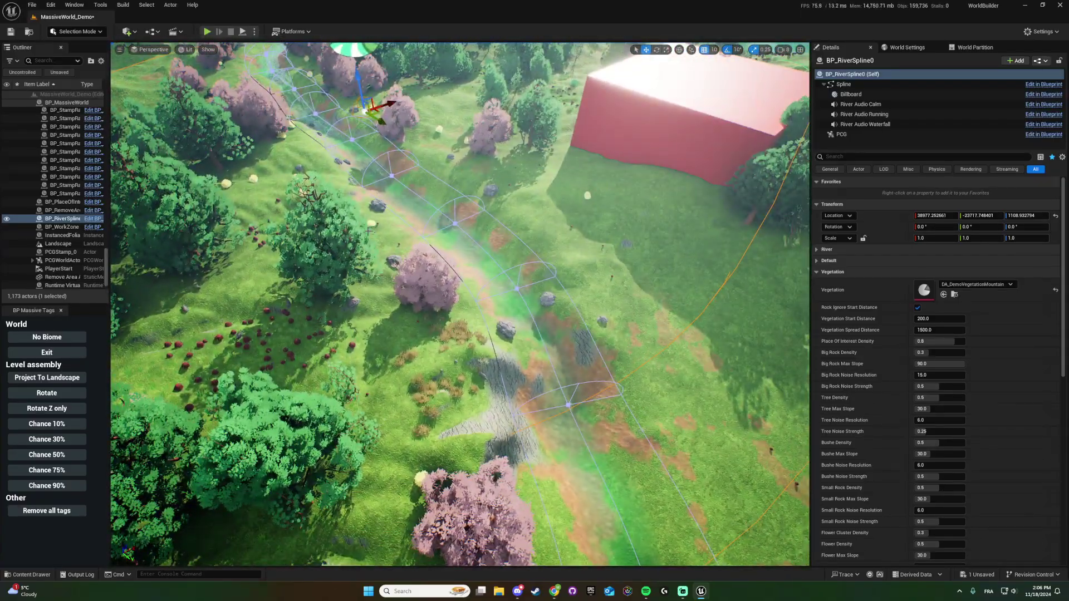
right_click_drag(369, 230, 328, 129)
right_click_drag(567, 298, 406, 245)
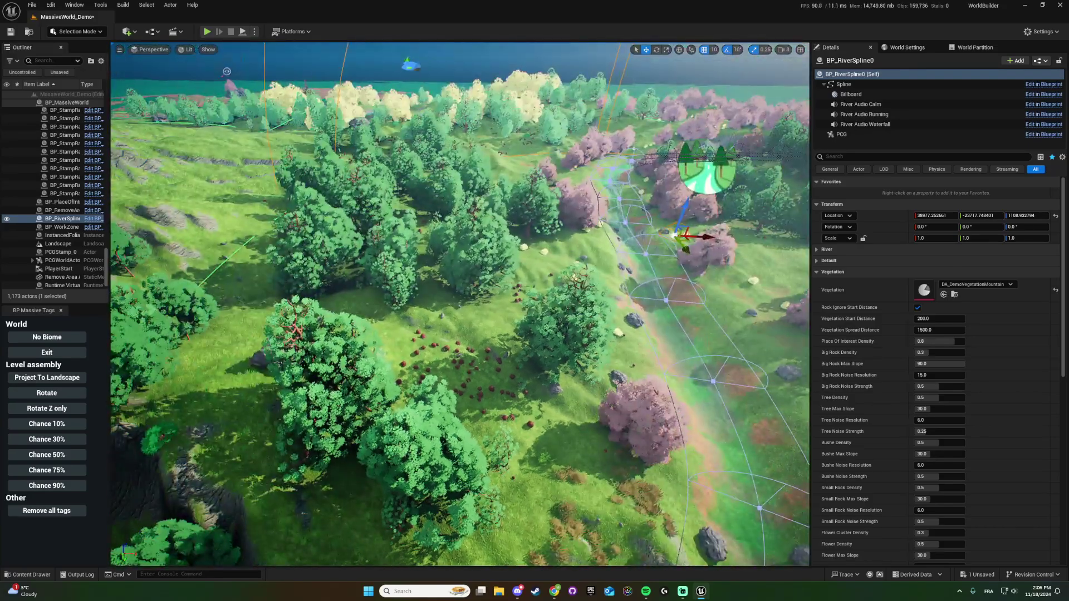
right_click_drag(226, 72, 224, 56)
right_click_drag(460, 304, 205, 297)
Select the place of interest near the shore and move it across the open grass to X 5170, Y -57130
key("ctrl+space")
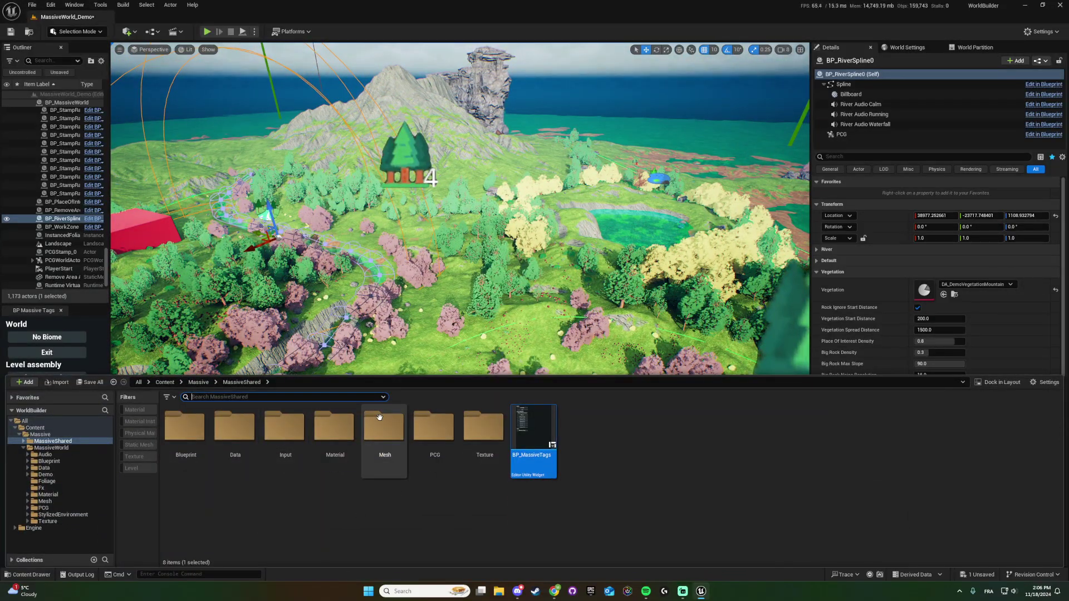
right_click_drag(422, 299, 421, 299)
right_click_drag(386, 404, 386, 404)
right_click_drag(582, 285, 581, 285)
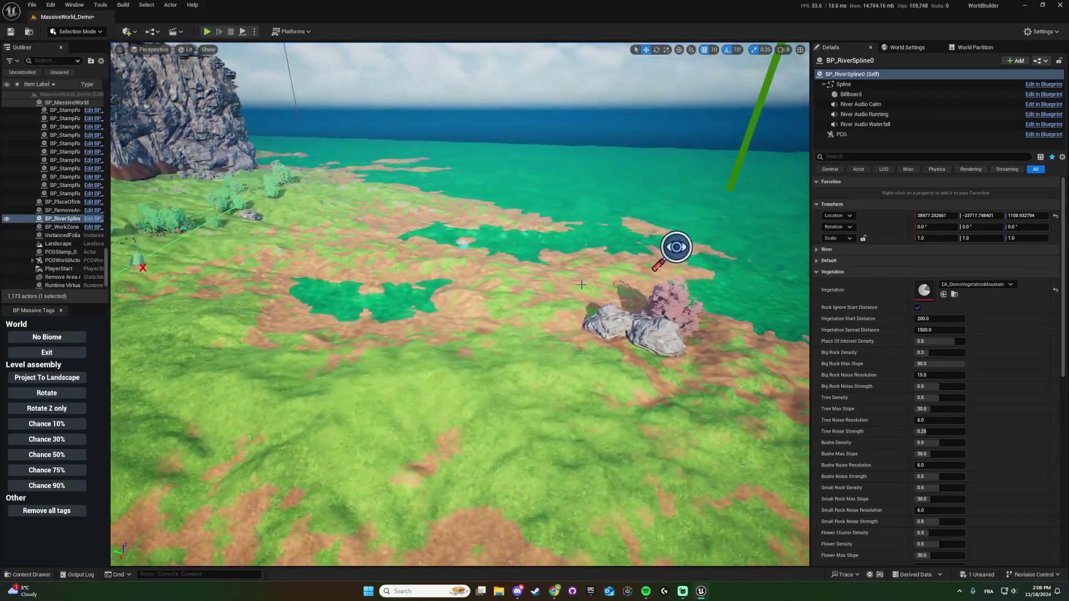
left_click(676, 246)
right_click_drag(676, 247, 676, 246)
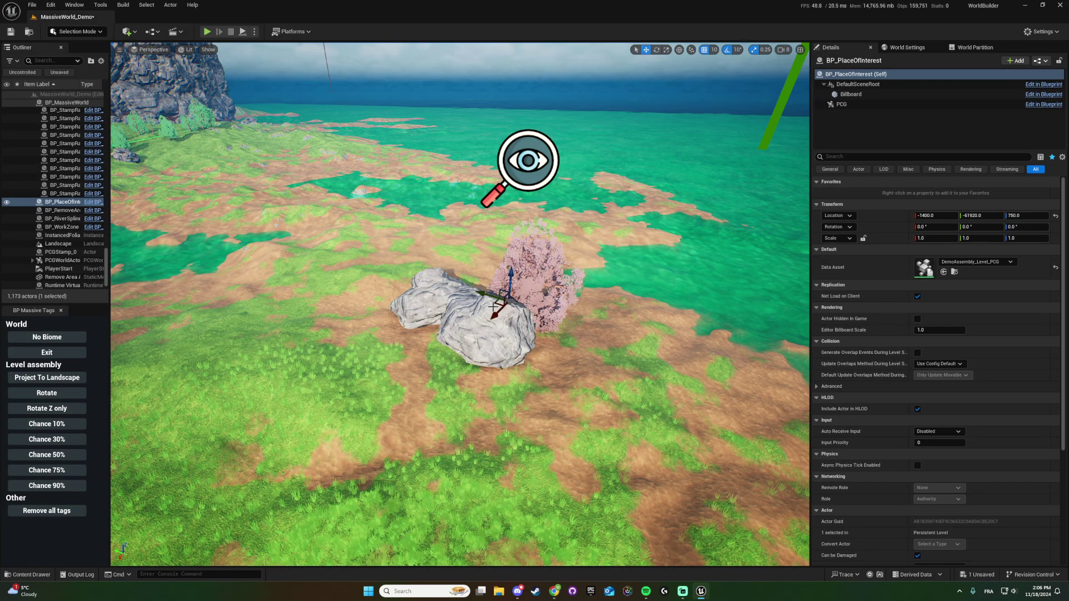
right_click_drag(305, 393, 305, 393)
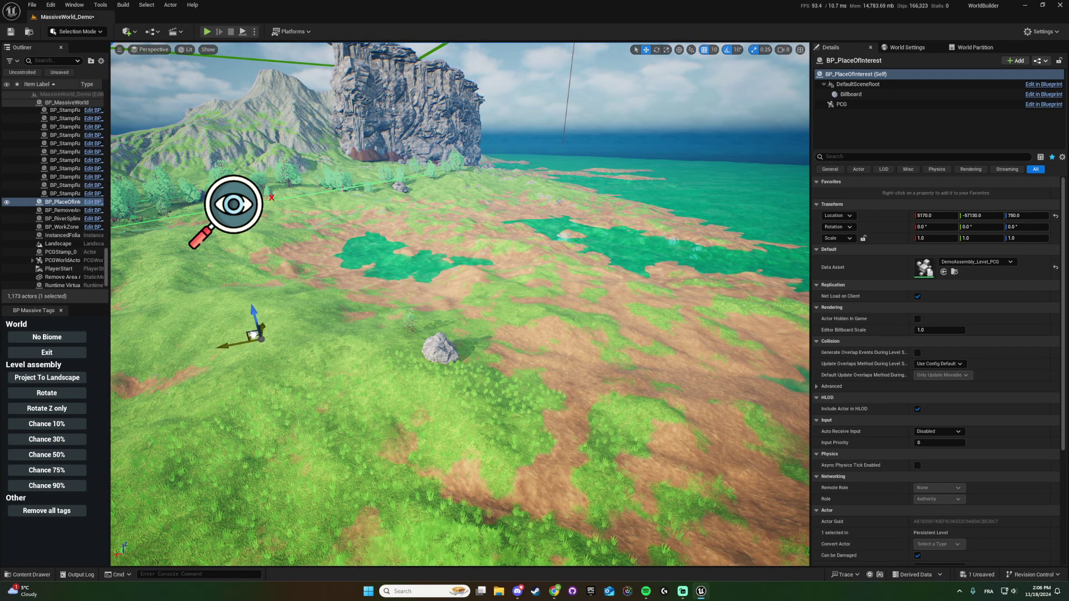
key("f")
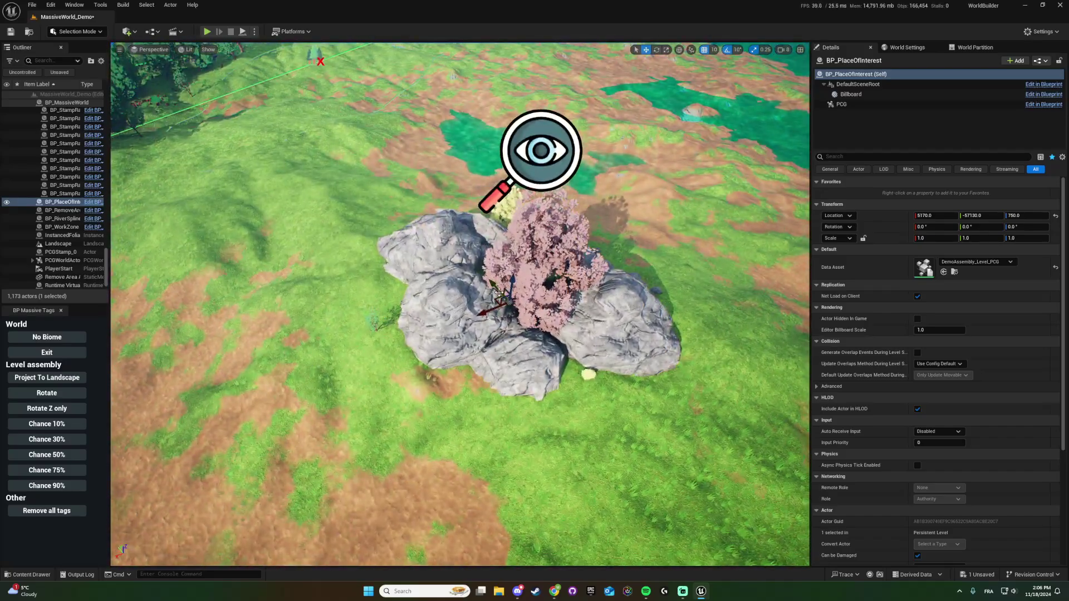
Move the place of interest to the forest edge near the lake, at X 12440, Y -46140
right_click_drag(251, 182, 234, 148)
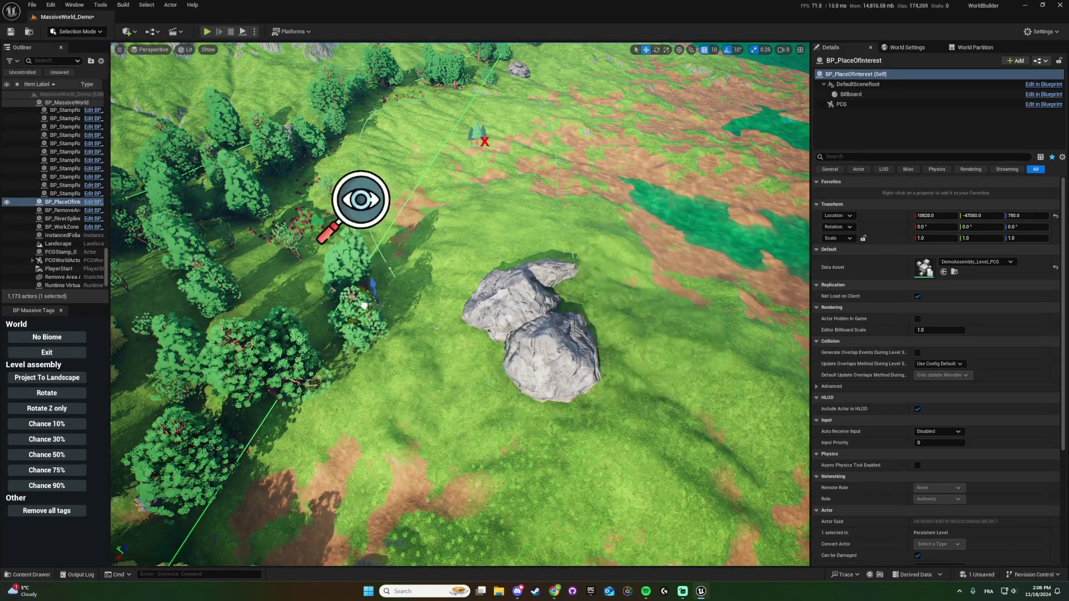
right_click_drag(419, 418, 390, 351)
right_click_drag(664, 313, 615, 275)
right_click_drag(460, 304, 418, 304)
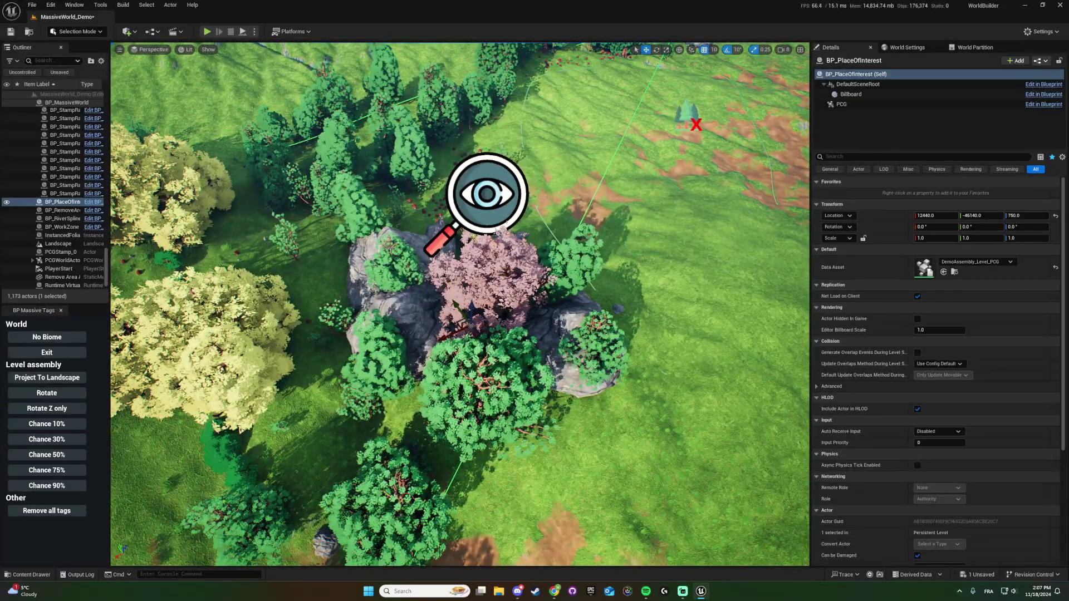
right_click_drag(460, 304, 389, 255)
Force-refresh the Priority4 biome and check the vegetation around the rock assembly
left_click(178, 106)
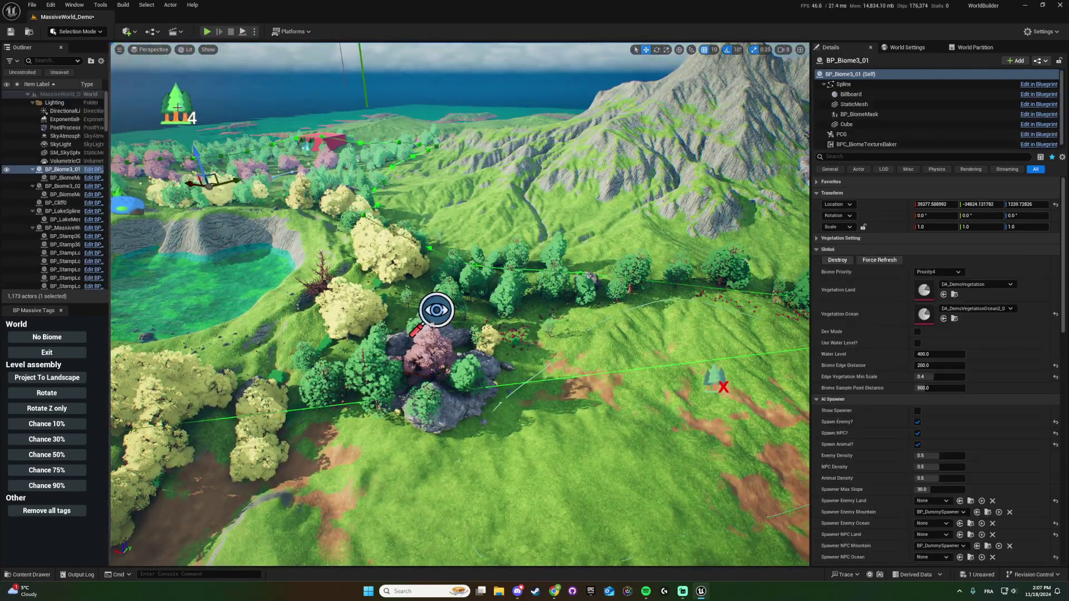
left_click(879, 260)
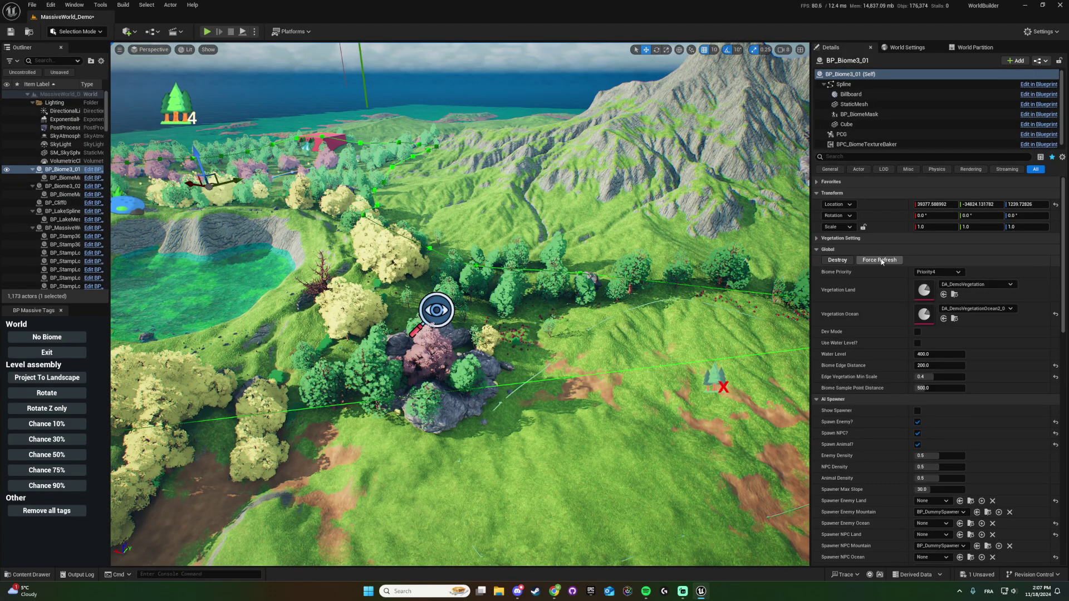
right_click_drag(557, 290, 623, 353)
key("w")
right_click_drag(546, 334, 462, 283)
key("s")
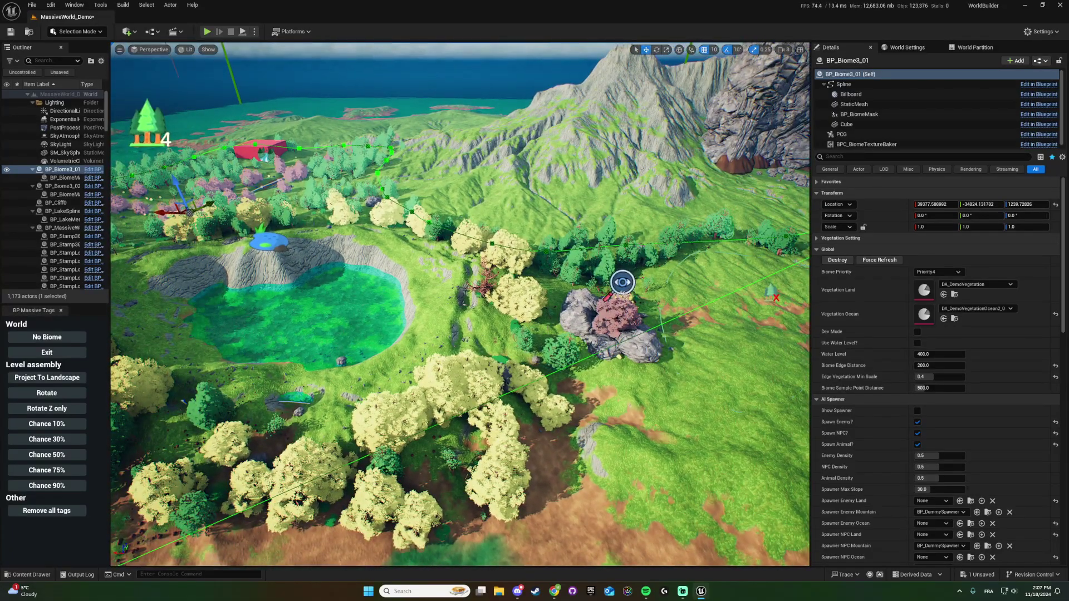
Select the Priority3 biome with the pink trees and delete it
right_click_drag(459, 305, 426, 328)
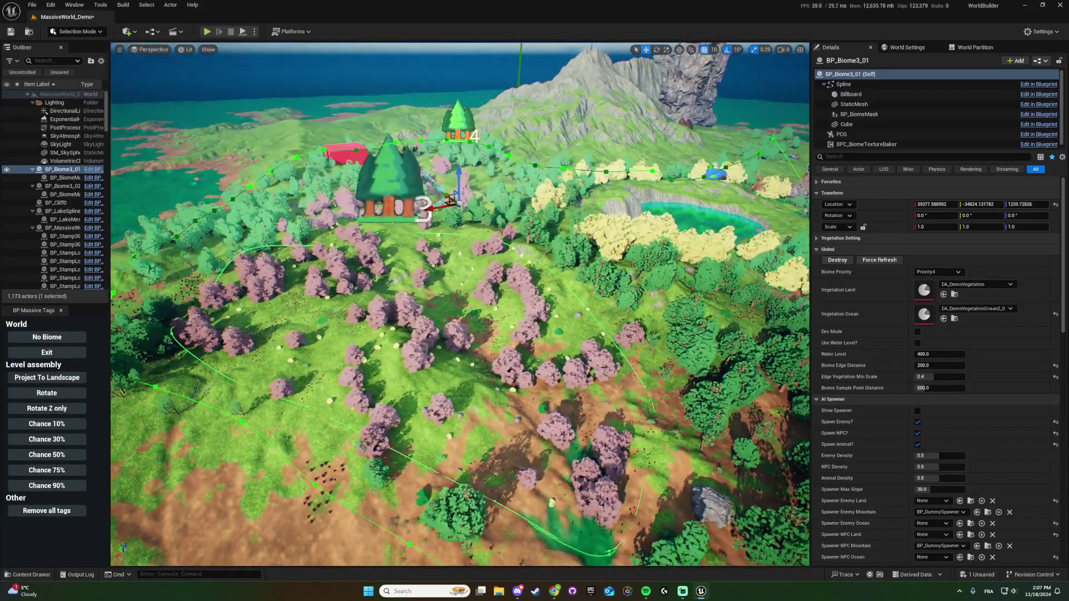
left_click(393, 184)
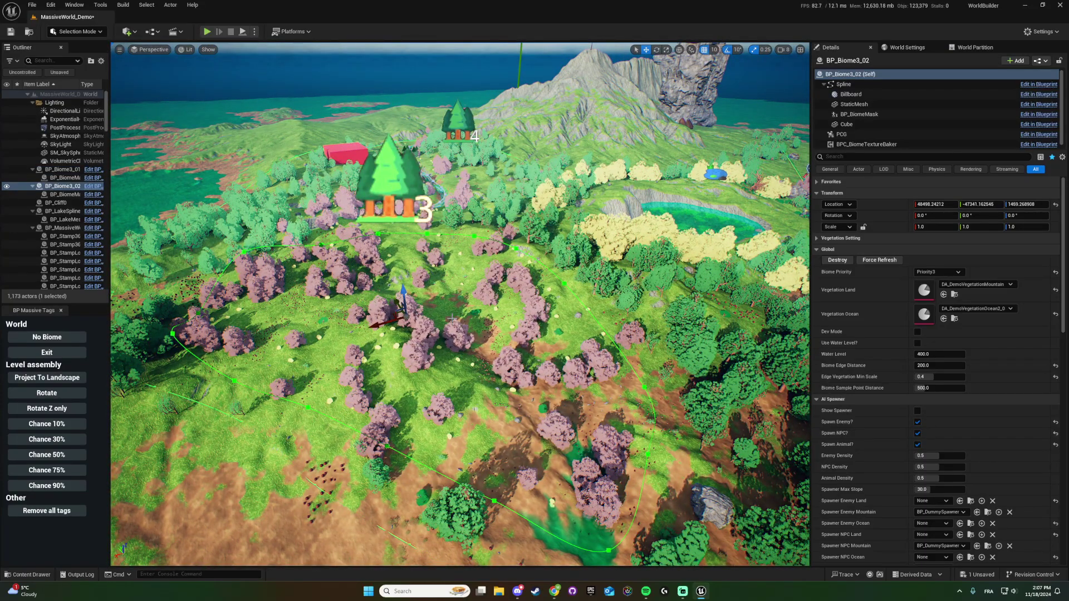
key("Delete")
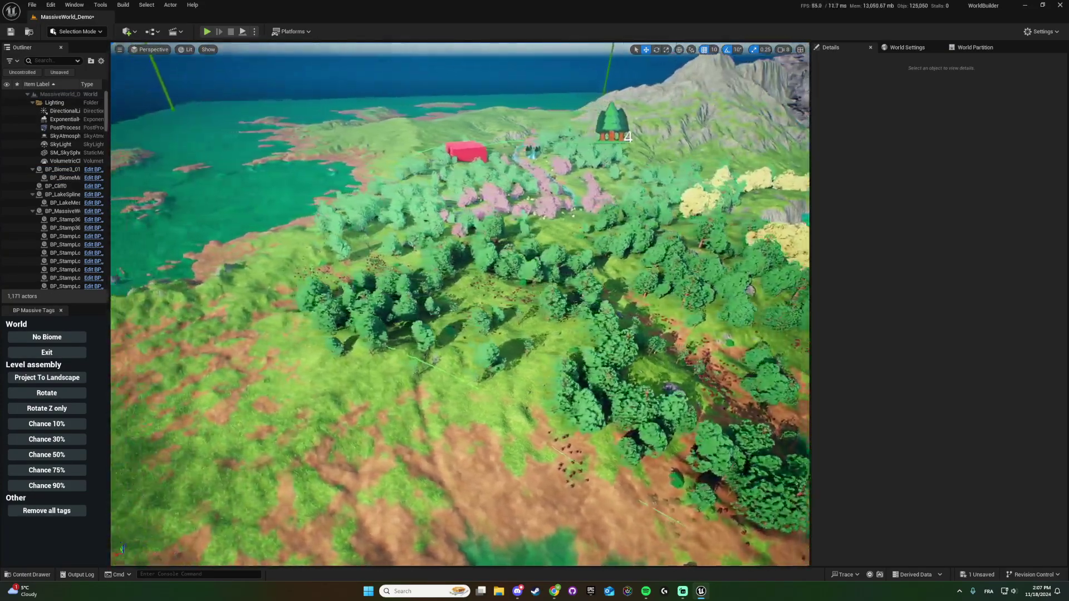
In the Priority4 biome's Vegetation Setting, set Place Of Interest Density to 1.0
right_click_drag(429, 160, 450, 137)
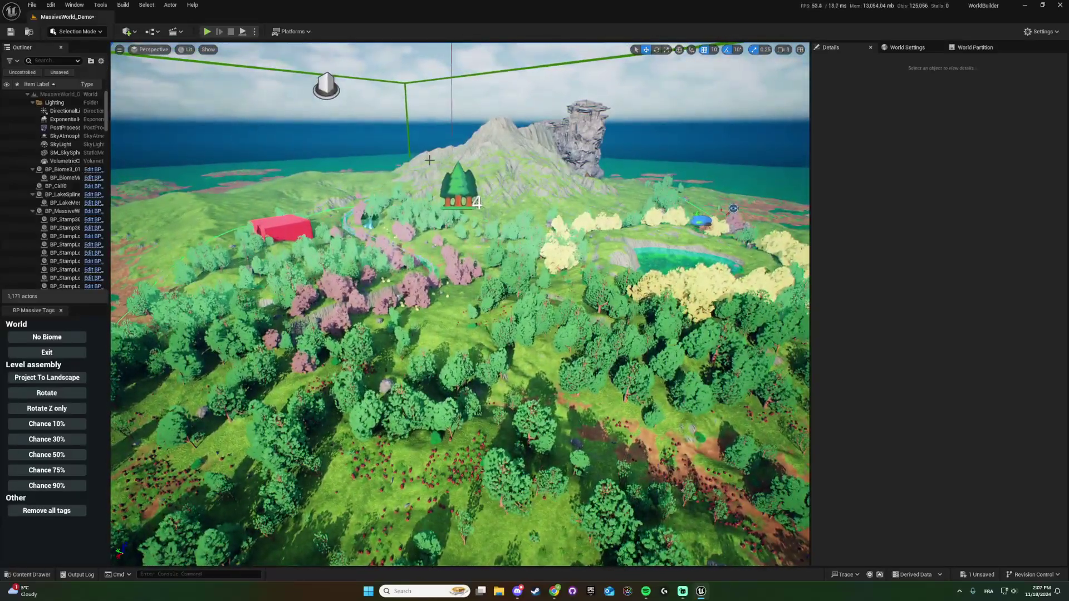
left_click(459, 187)
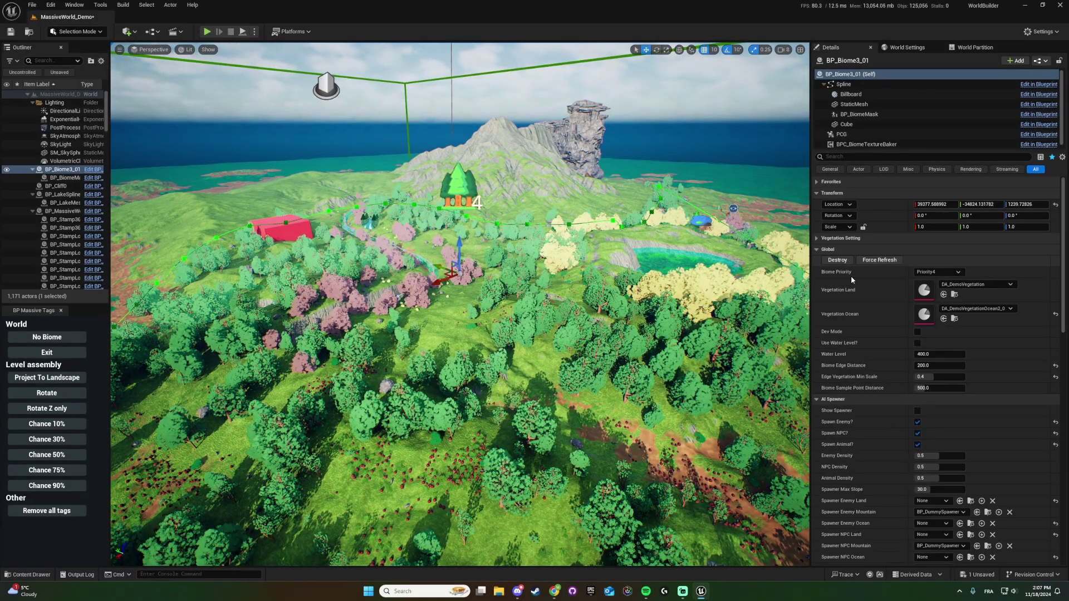
left_click(820, 400)
left_click(819, 412)
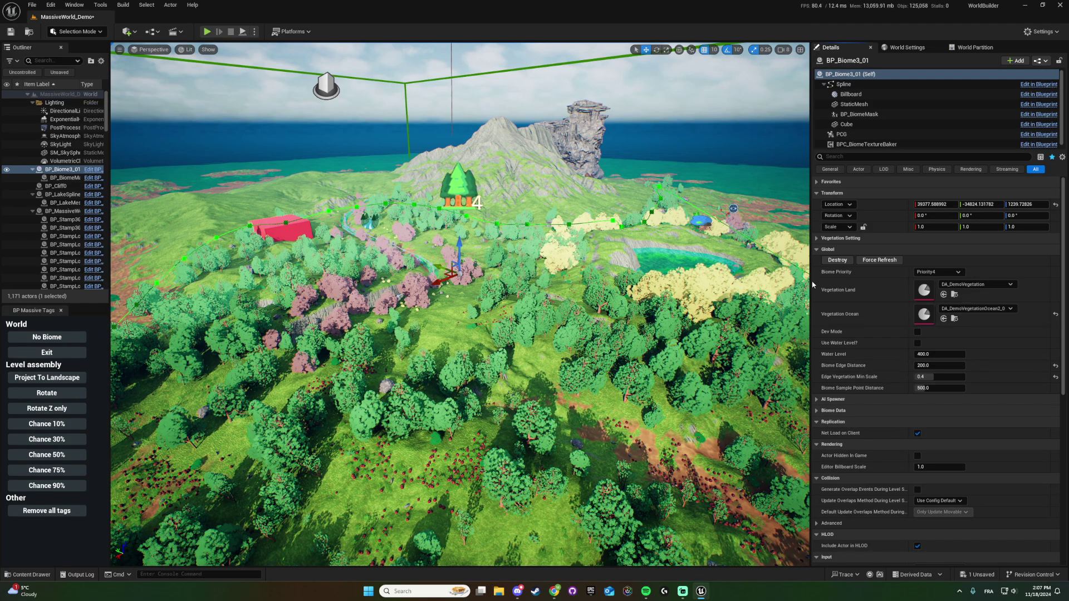
left_click(818, 239)
left_click(945, 250)
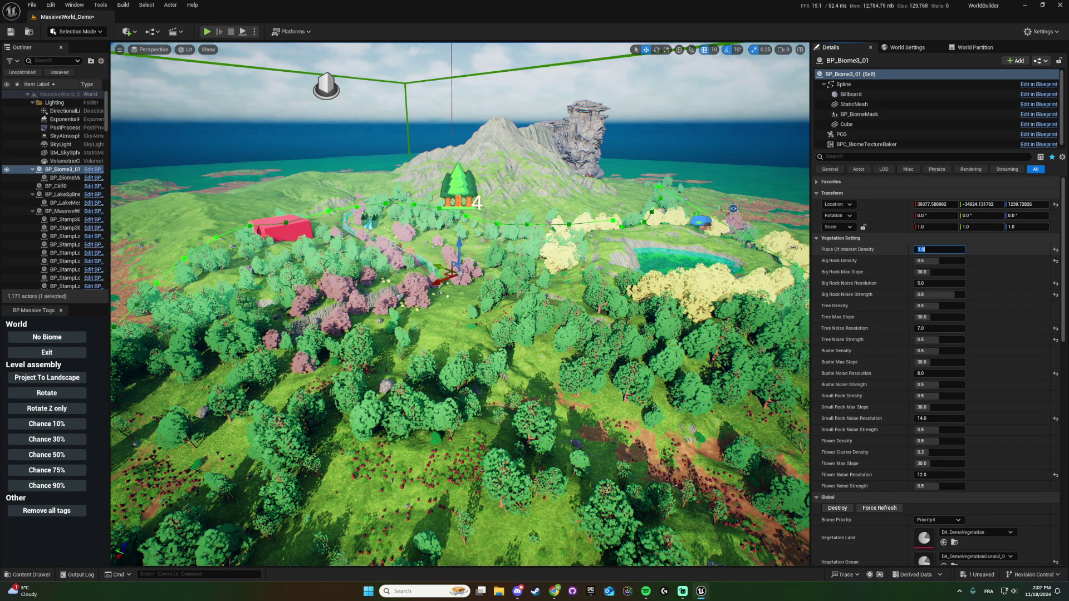
Move the Priority4 biome along the Y axis to about -36394
right_click_drag(640, 312, 643, 334)
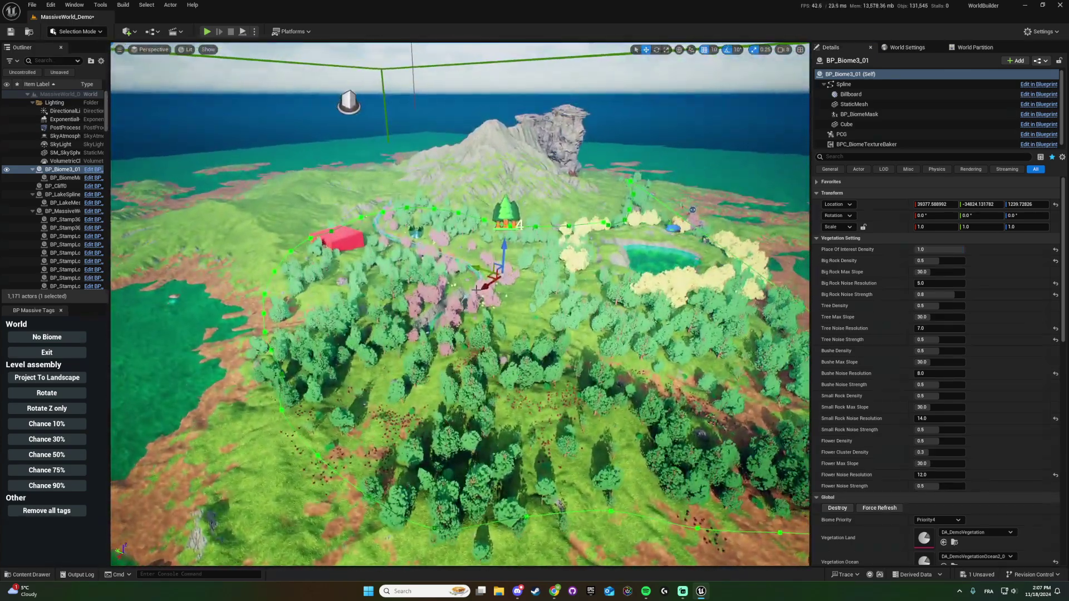
left_click_drag(475, 268, 489, 274)
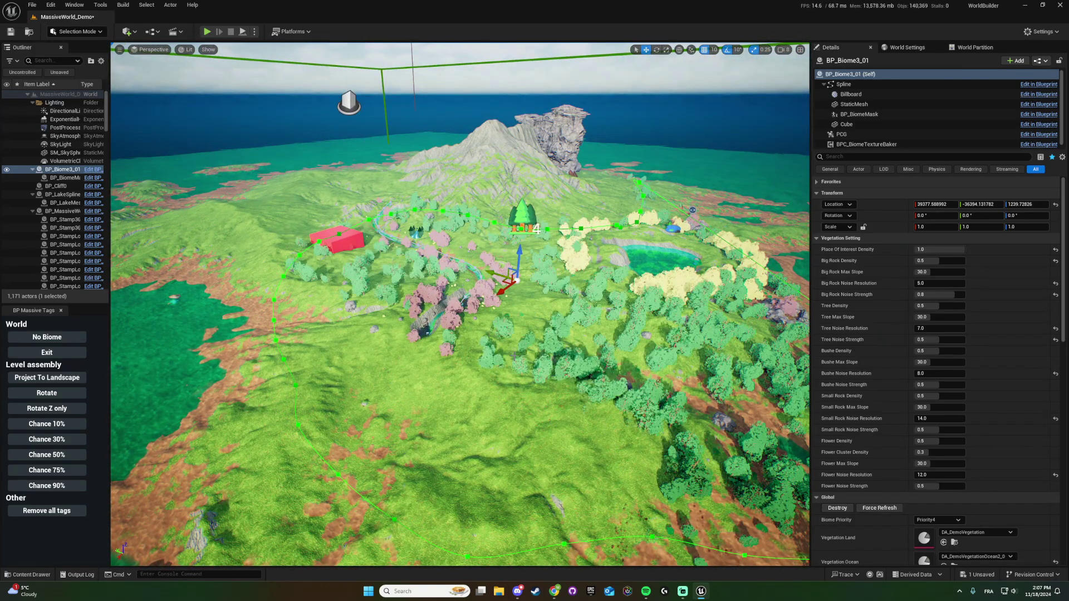
mouse_move(489, 273)
right_mouse_down()
mouse_move(559, 259)
mouse_move(576, 244)
mouse_move(501, 256)
mouse_move(490, 273)
mouse_move(496, 323)
mouse_move(462, 328)
mouse_move(477, 286)
right_mouse_up()
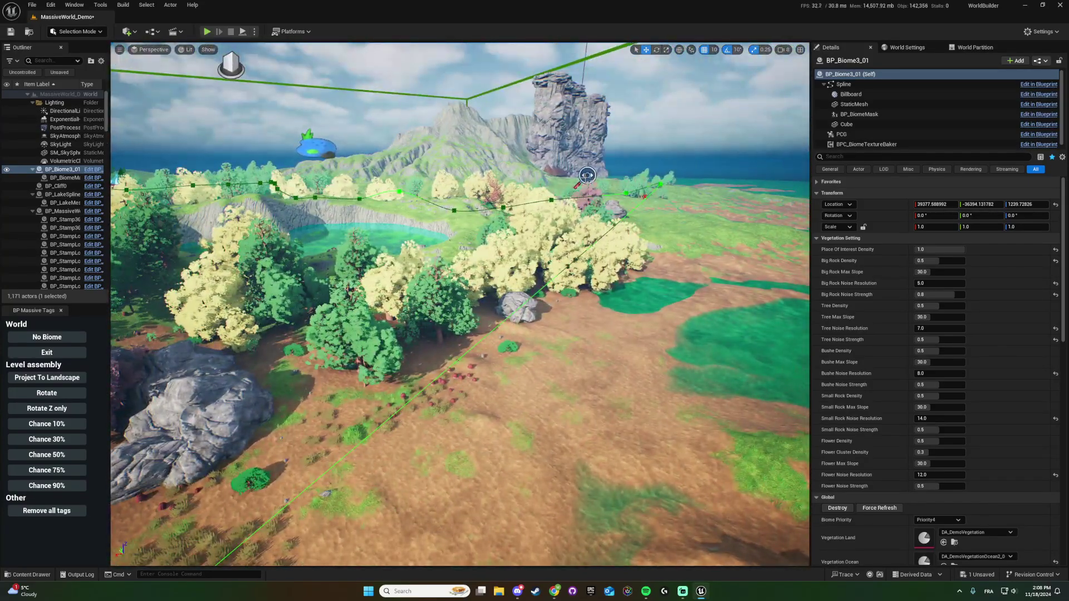
Move the place of interest beside the rock assembly at the biome's edge, at X 26260, Y -60190, and compare the two
left_click(588, 176)
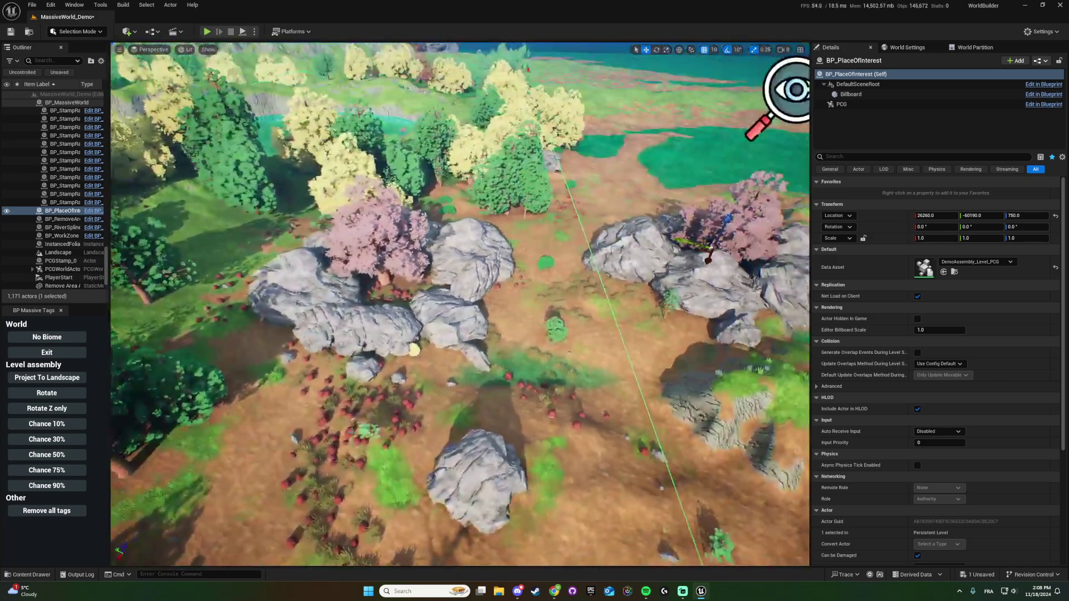
mouse_move(351, 321)
right_mouse_down()
mouse_move(330, 313)
mouse_move(346, 315)
right_mouse_up()
right_click_drag(267, 167, 241, 150)
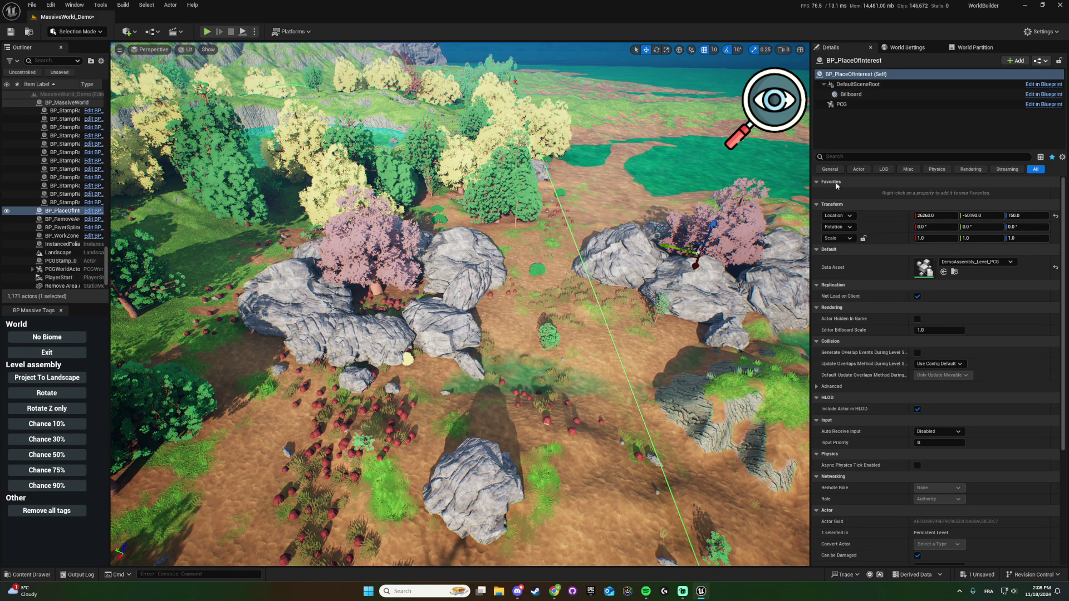
right_click_drag(543, 394, 551, 402)
Open the MassiveWorld_Assembly level from the Demo LevelAssembly folder, saving MassiveWorld_Demo first, and widen the Outliner
key("ctrl+space")
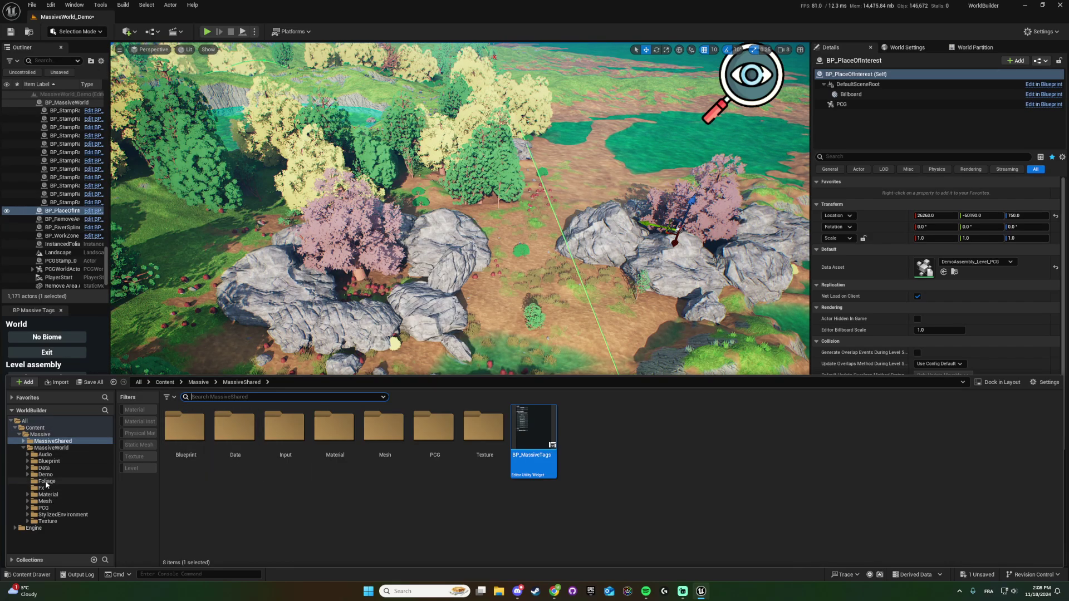
left_click(53, 449)
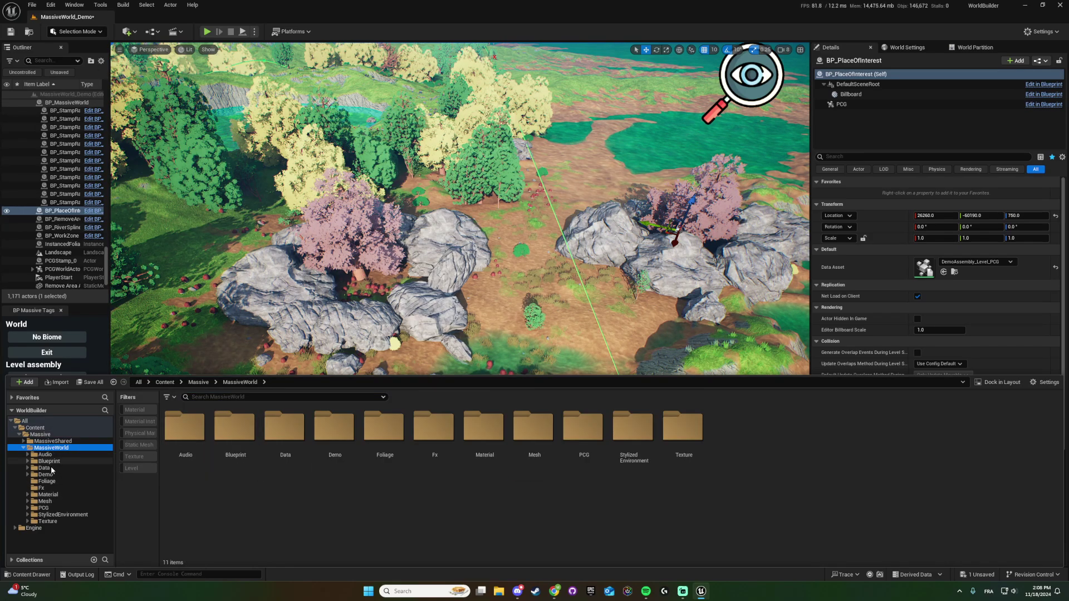
left_click(46, 474)
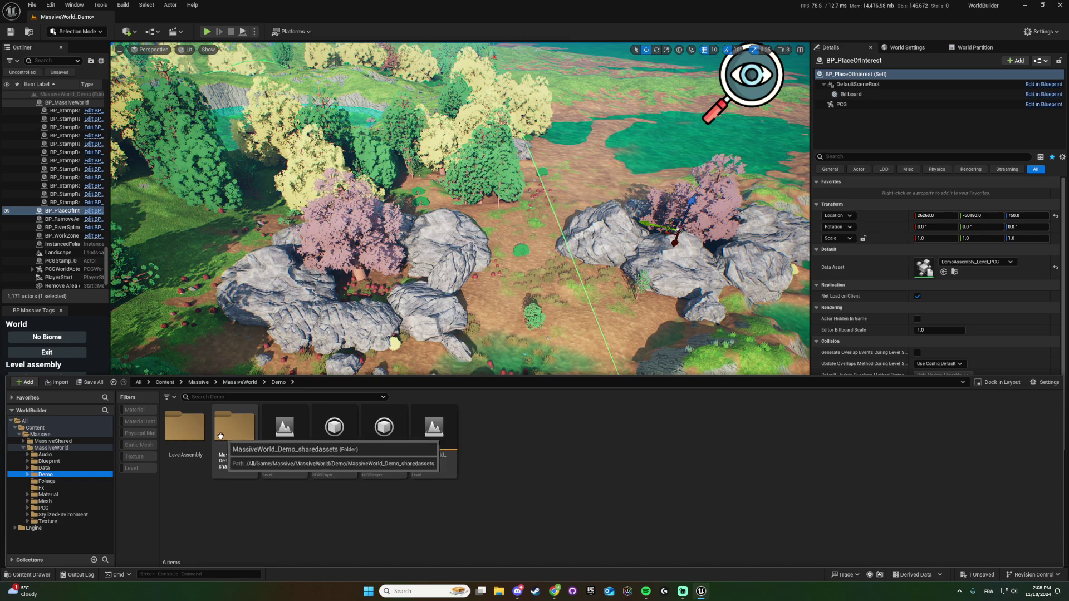
left_click(178, 430)
double_click(178, 429)
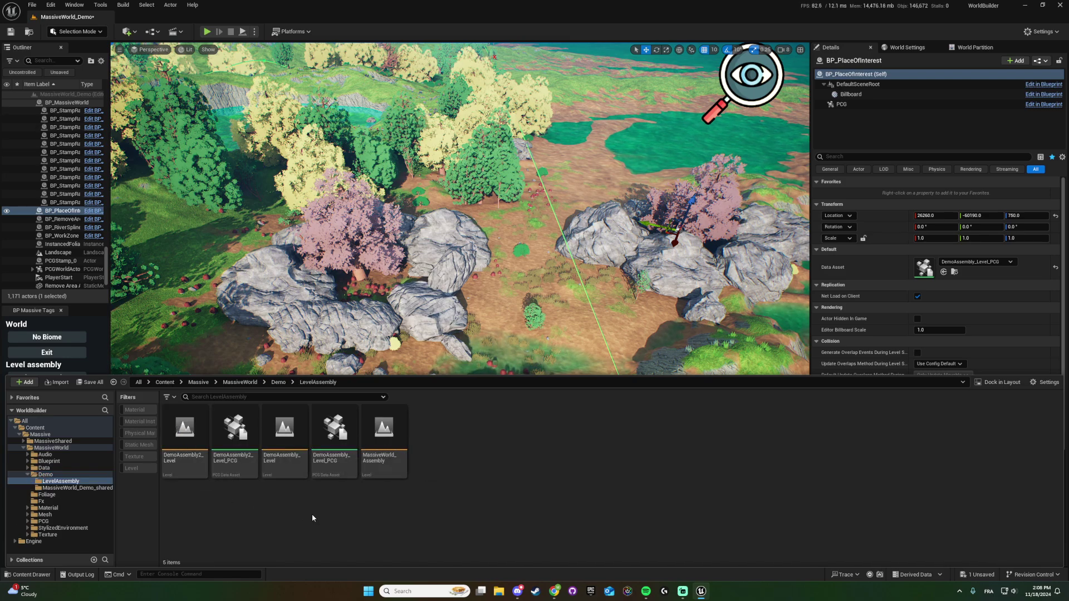
double_click(385, 441)
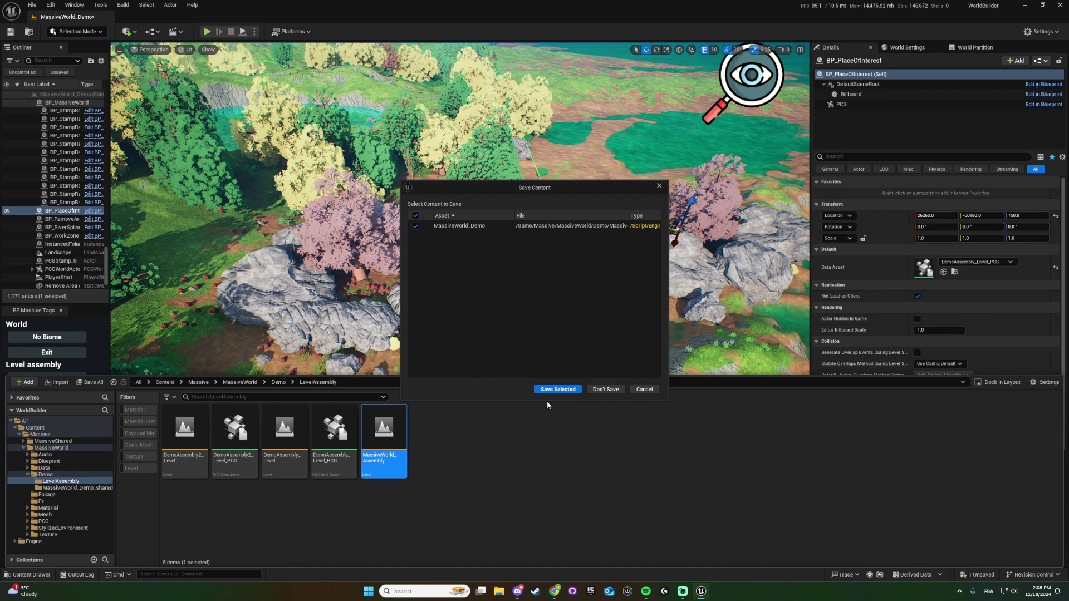
left_click(556, 390)
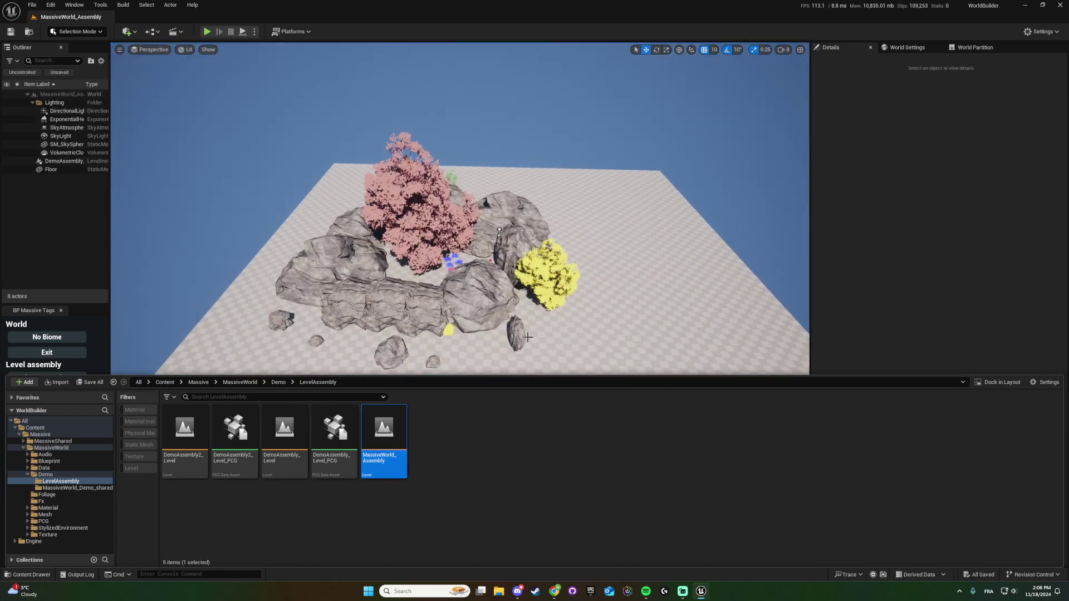
mouse_move(499, 344)
right_mouse_down()
mouse_move(490, 343)
mouse_move(509, 349)
right_mouse_up()
left_click_drag(108, 207, 174, 207)
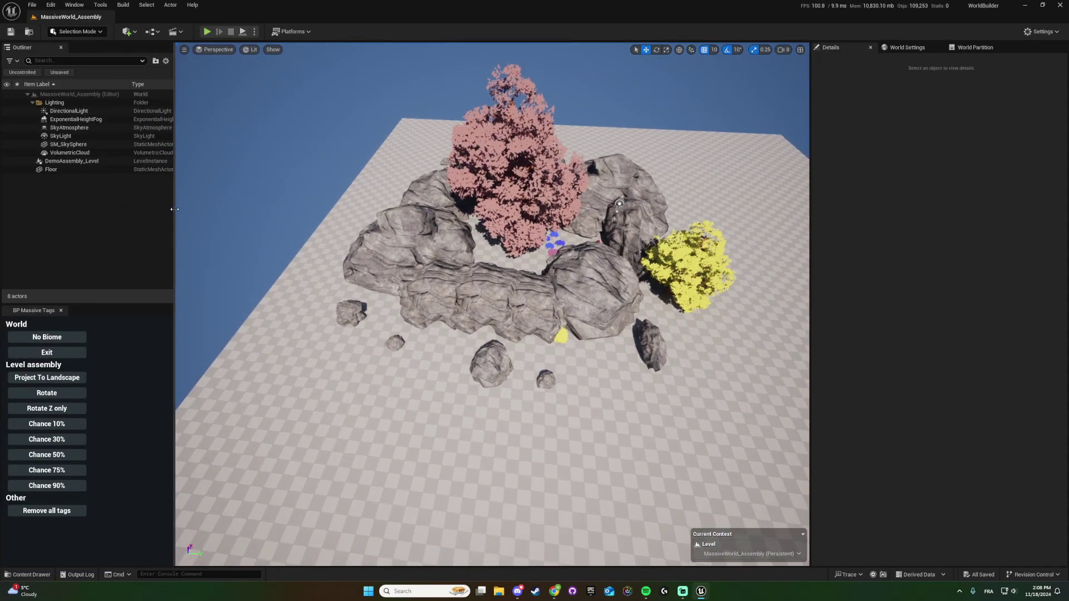
Break the DemoAssembly_Level instance apart into its individual actors and accept the irreversible change
left_click(66, 162)
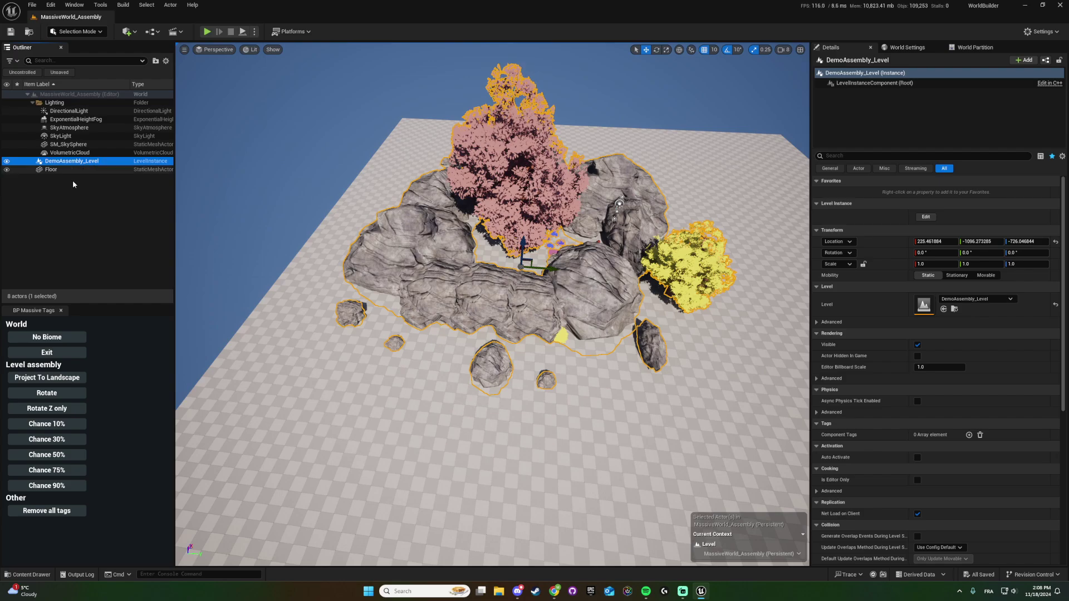
right_click(75, 162)
mouse_move(105, 379)
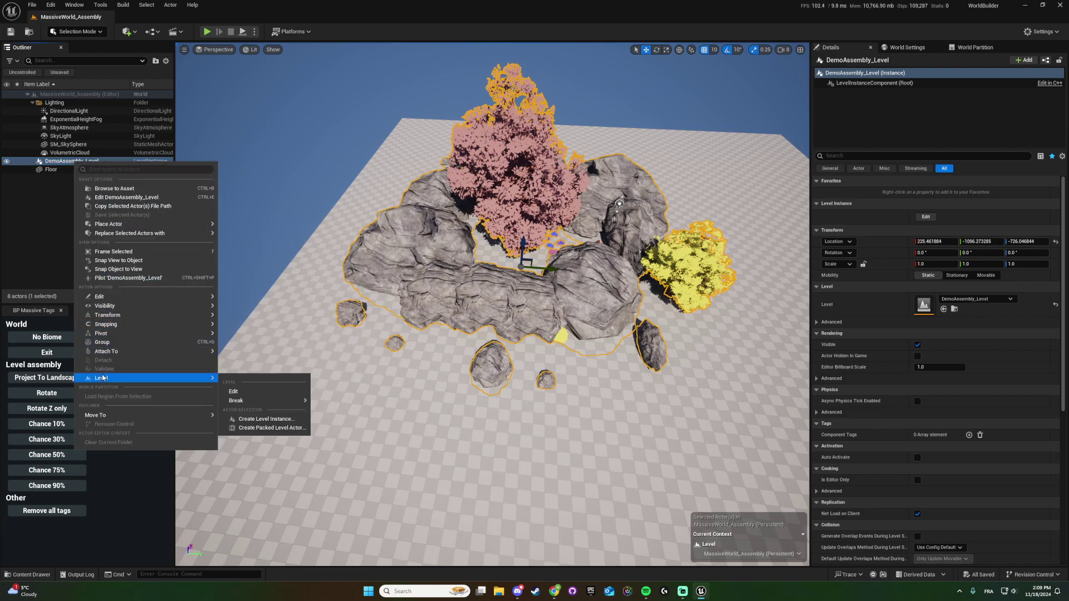
mouse_move(242, 402)
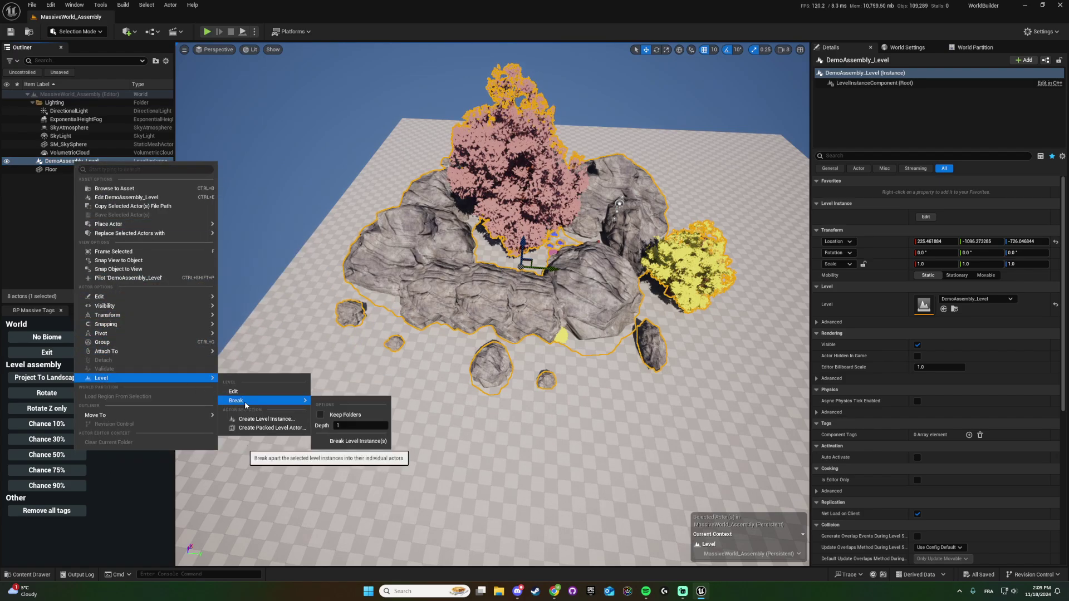
left_click(350, 441)
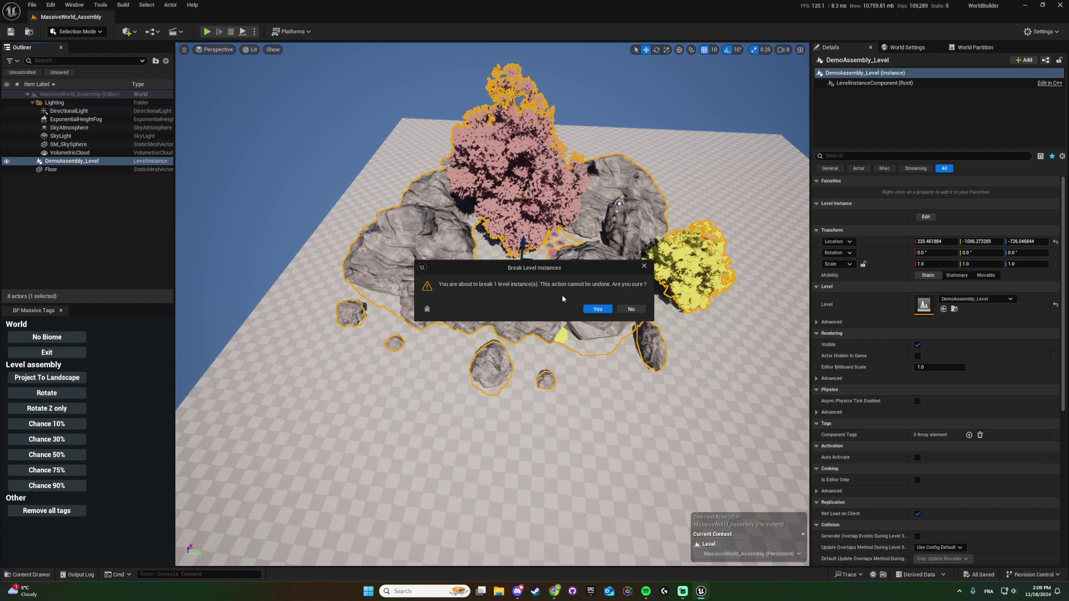
left_click(597, 310)
Look through the separated rock actors and bring up the tags of SM_Rock16 by filtering its details for "tag"
right_click_drag(356, 402, 434, 356)
key("w")
scroll(50, 157, "up", 1)
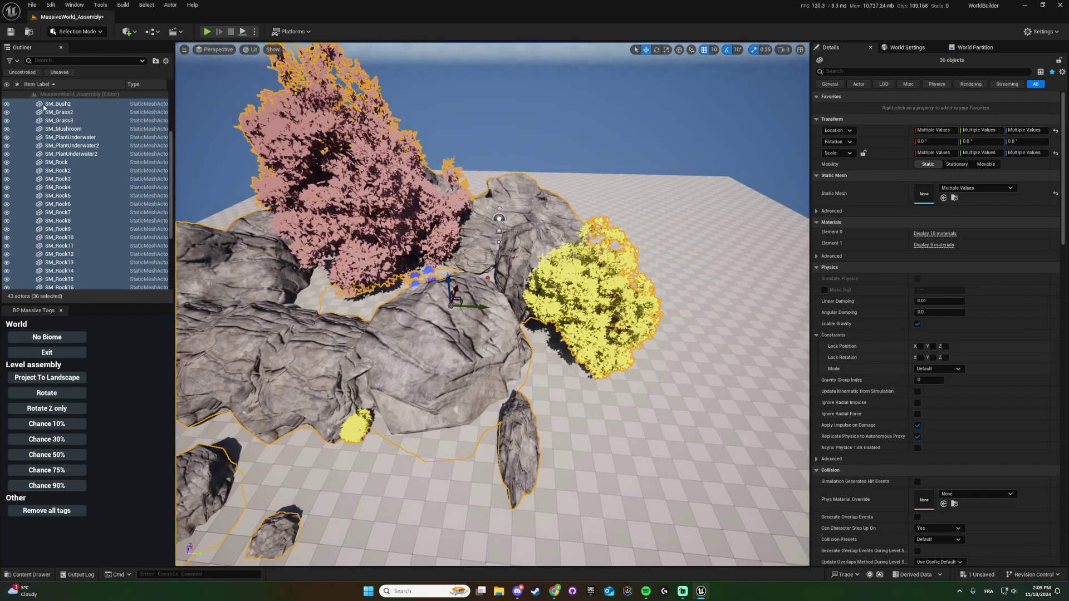
left_click(58, 179)
double_click(78, 212)
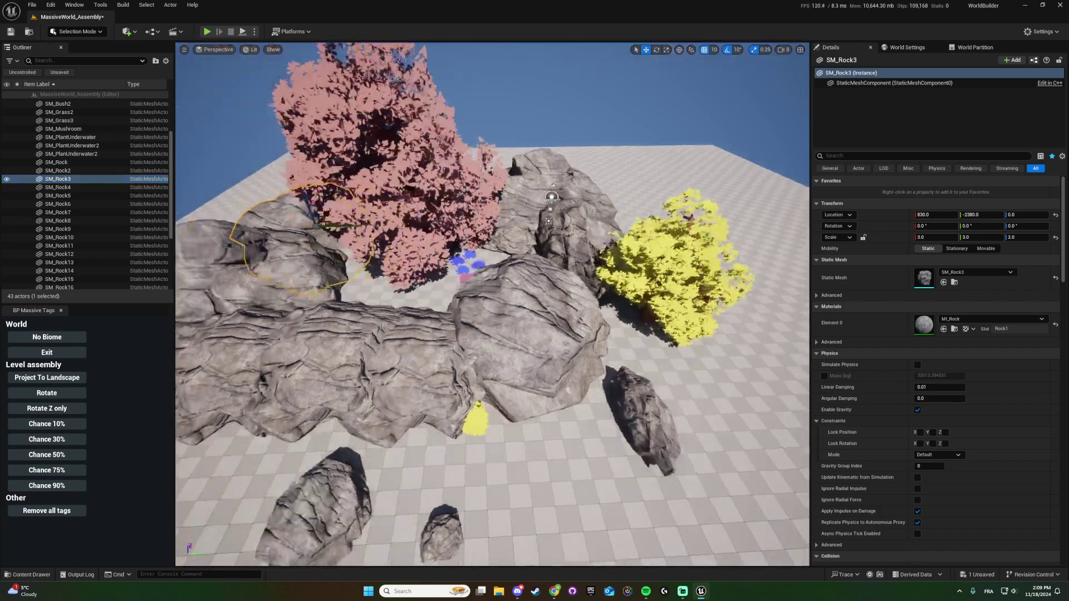
left_click(519, 357)
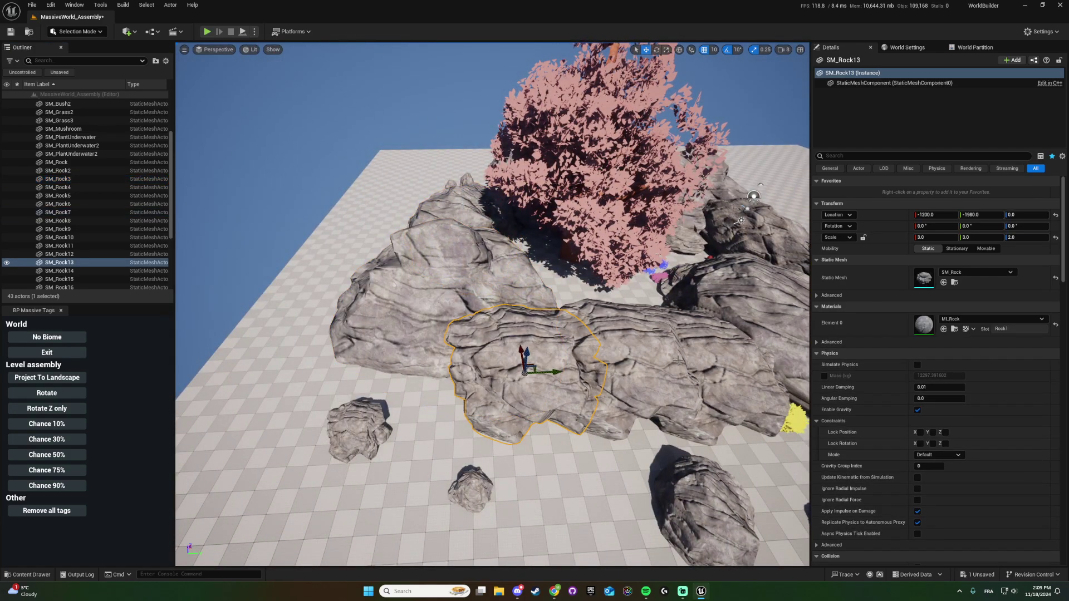
left_click(640, 345)
key("d")
right_click_drag(648, 341, 674, 332)
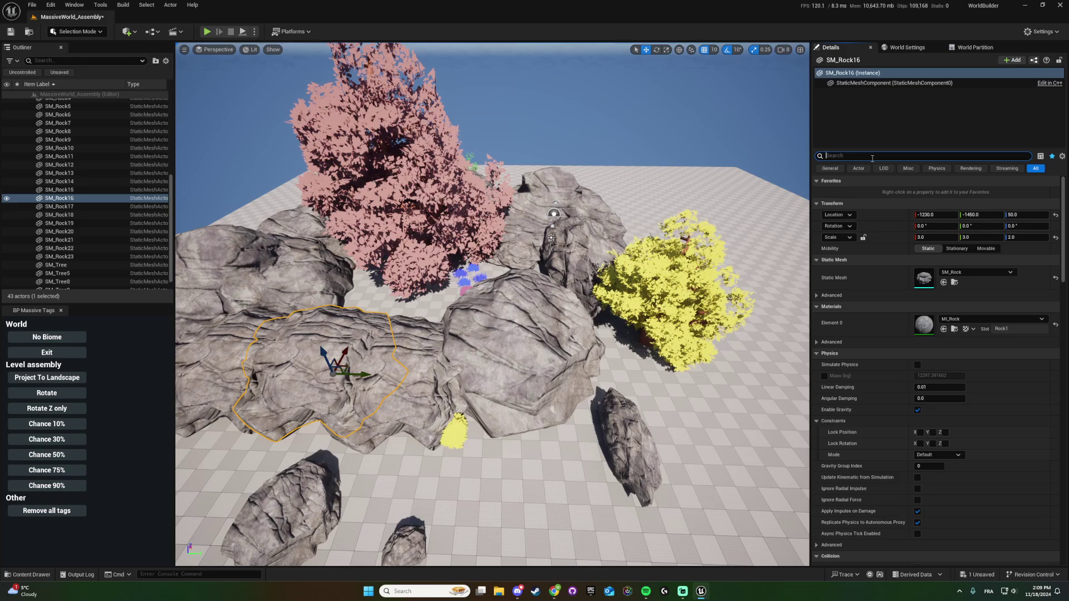
type("tag")
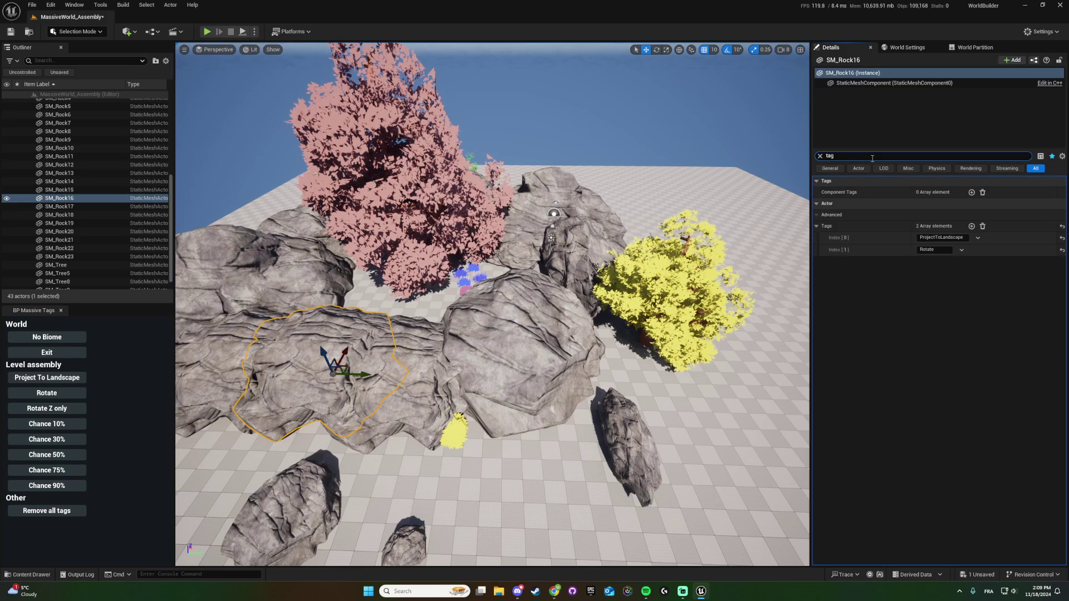
right_click_drag(535, 308, 535, 345)
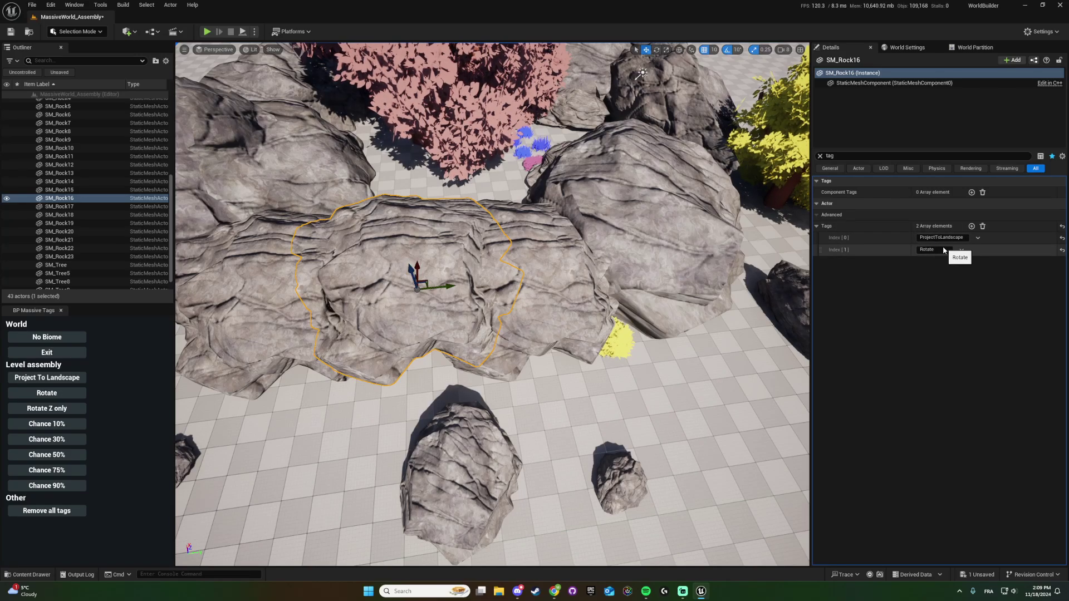
Replace all tags on SM_Rock16 with Chance 50%, Rotate and Project To Landscape
left_click(61, 510)
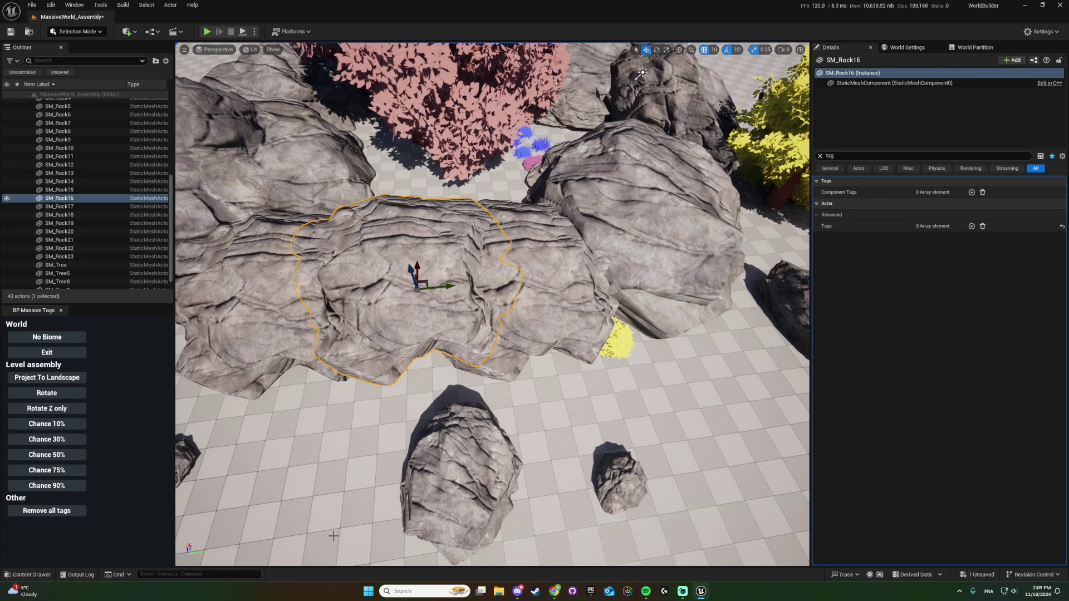
left_click(49, 455)
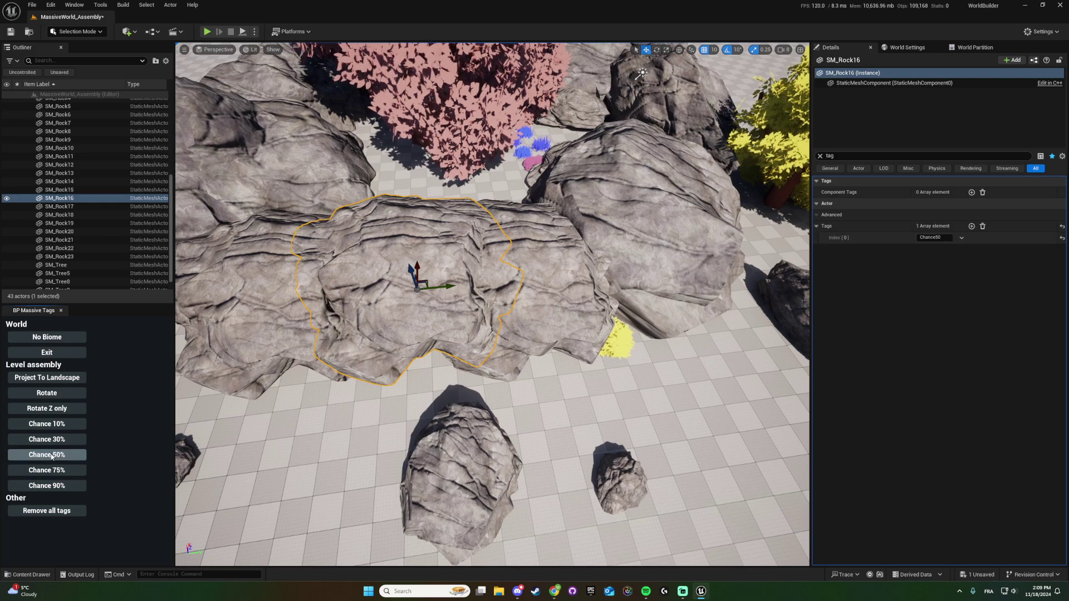
left_click(40, 392)
left_click(34, 379)
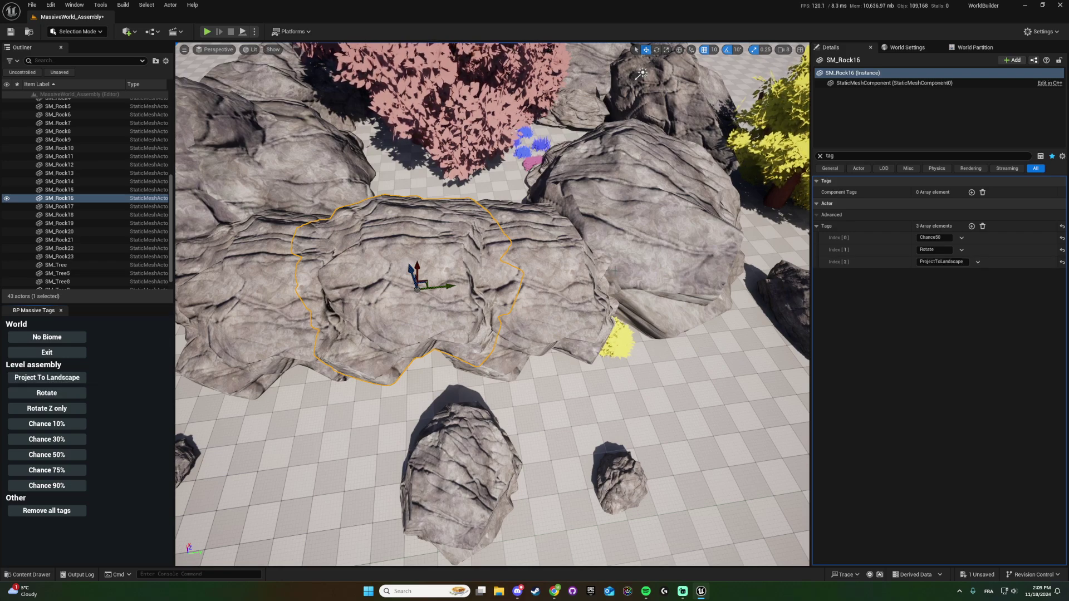
Inspect the tags of the pink tree SM_Tree5 and of the rocks SM_Rock5 through SM_Rock23
right_click_drag(559, 248, 542, 167)
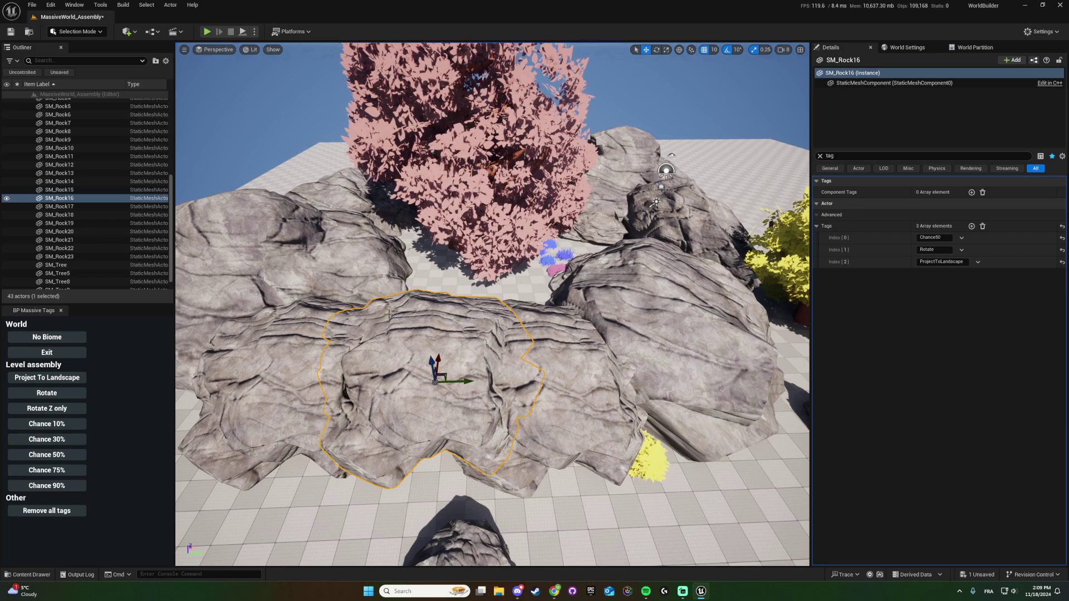
left_click(495, 134)
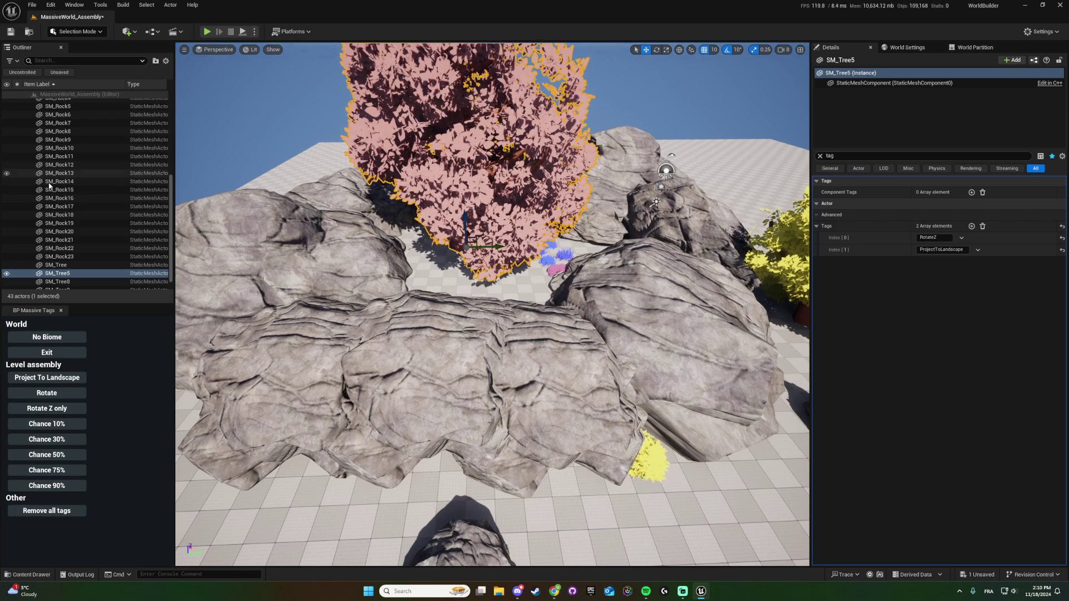
left_click(61, 257)
scroll(70, 245, "up", 2)
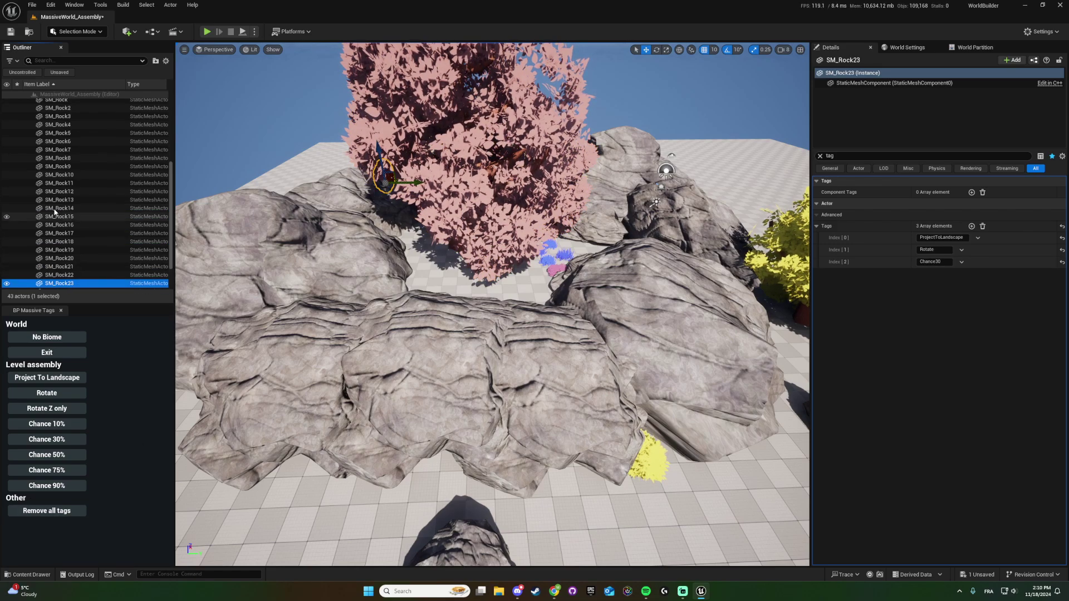
left_click(58, 133, "shift")
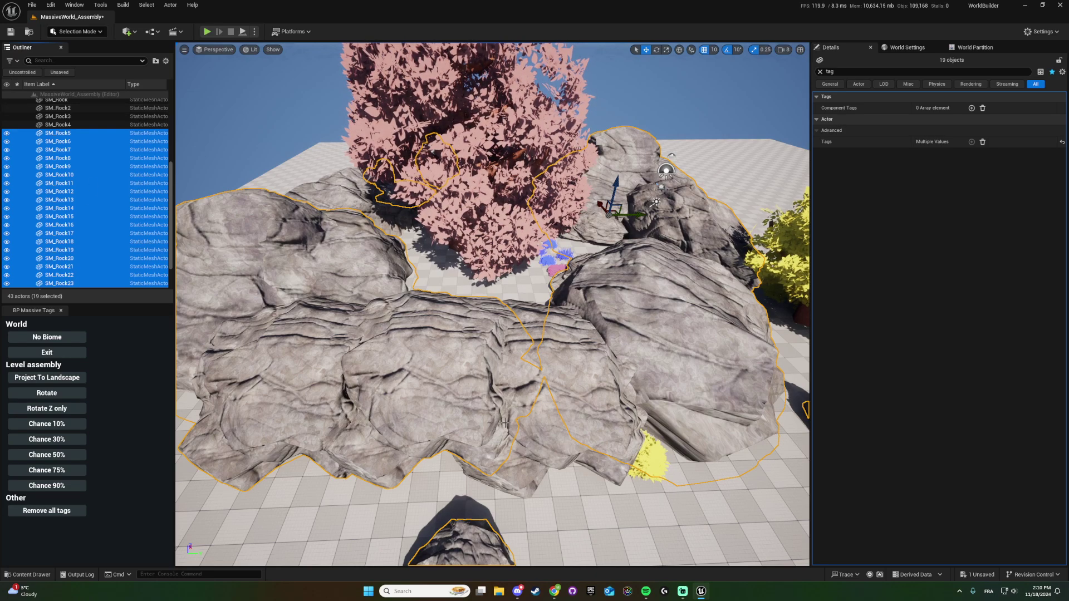
right_click_drag(505, 423, 522, 415)
Create a level instance from all actors SM_Bush through SM_TreeYellow, with external actors and a Center Min Z pivot
scroll(83, 232, "up", 8)
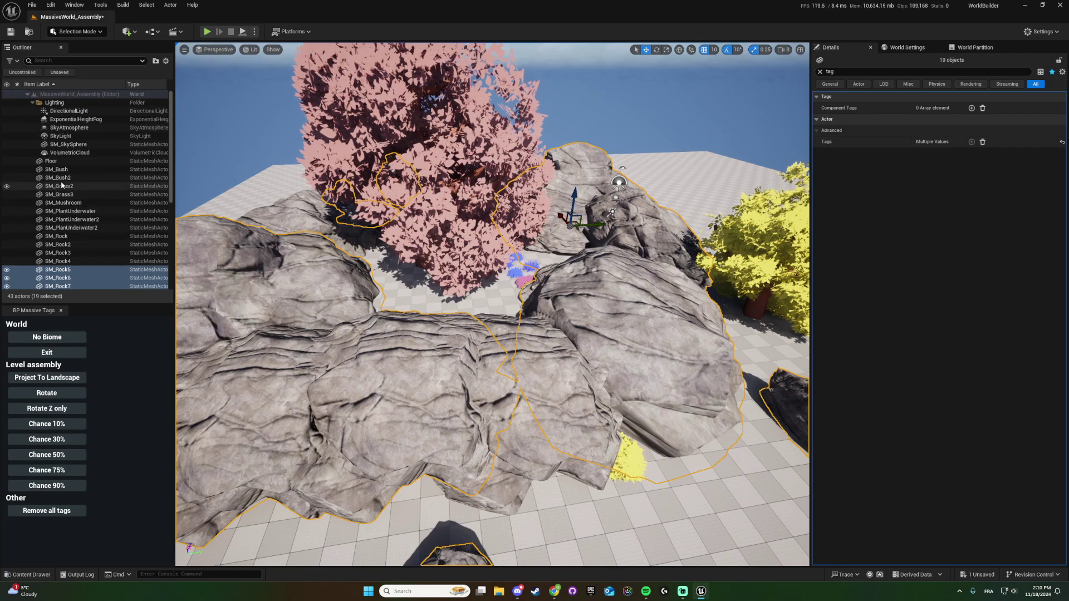
left_click(73, 170)
scroll(74, 172, "down", 3)
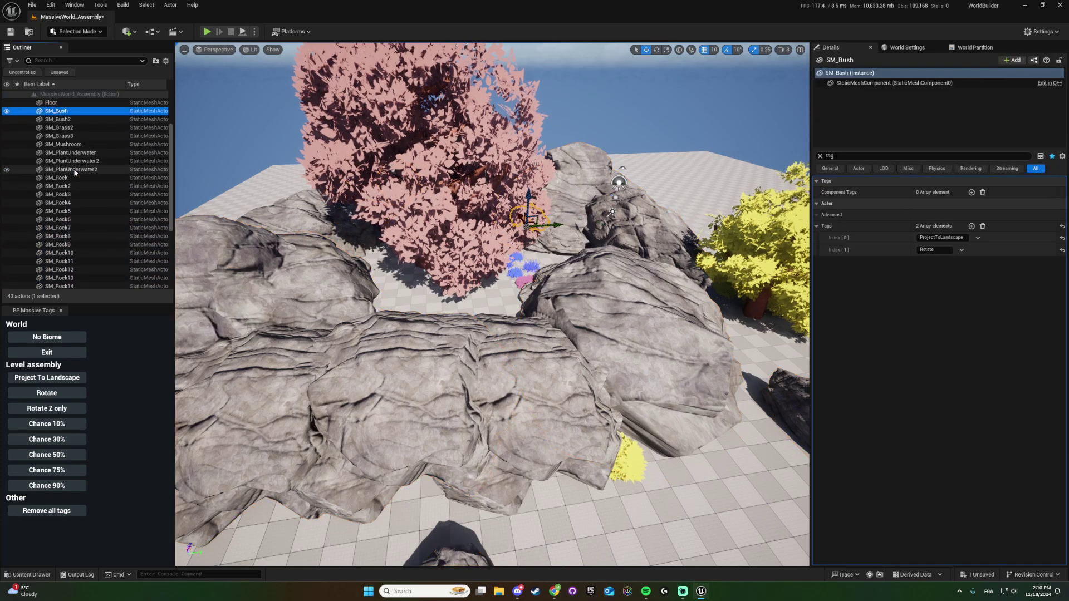
scroll(75, 172, "down", 5)
left_click(69, 286, "shift")
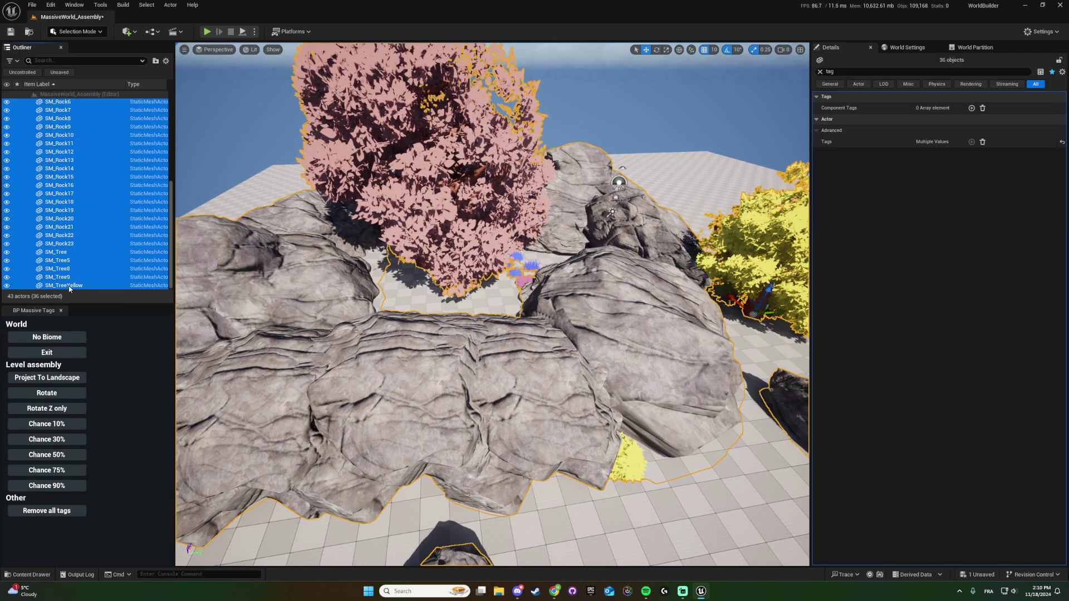
right_click(65, 244)
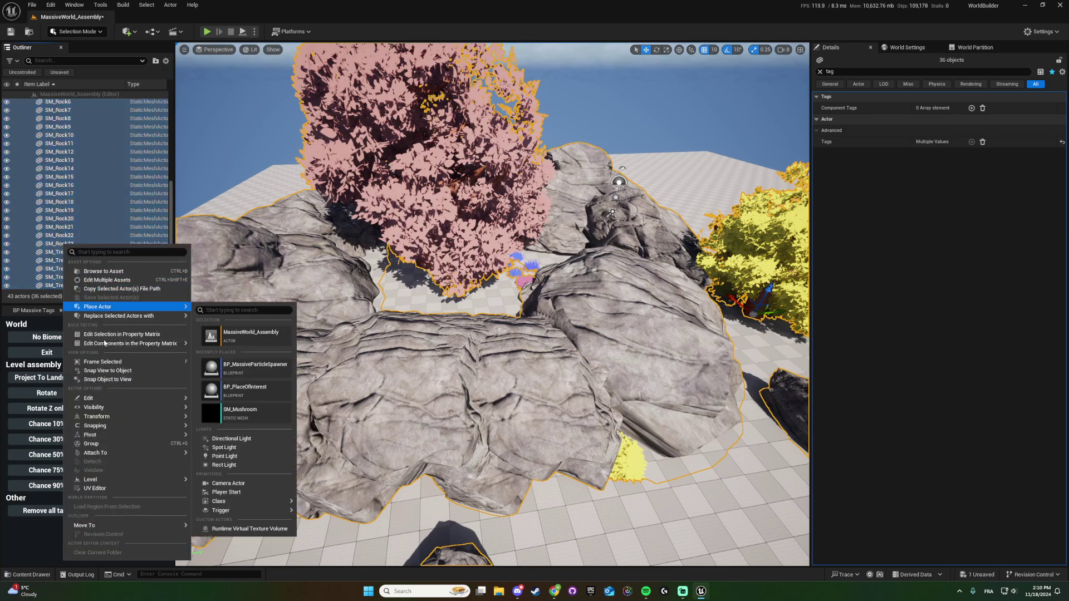
mouse_move(110, 484)
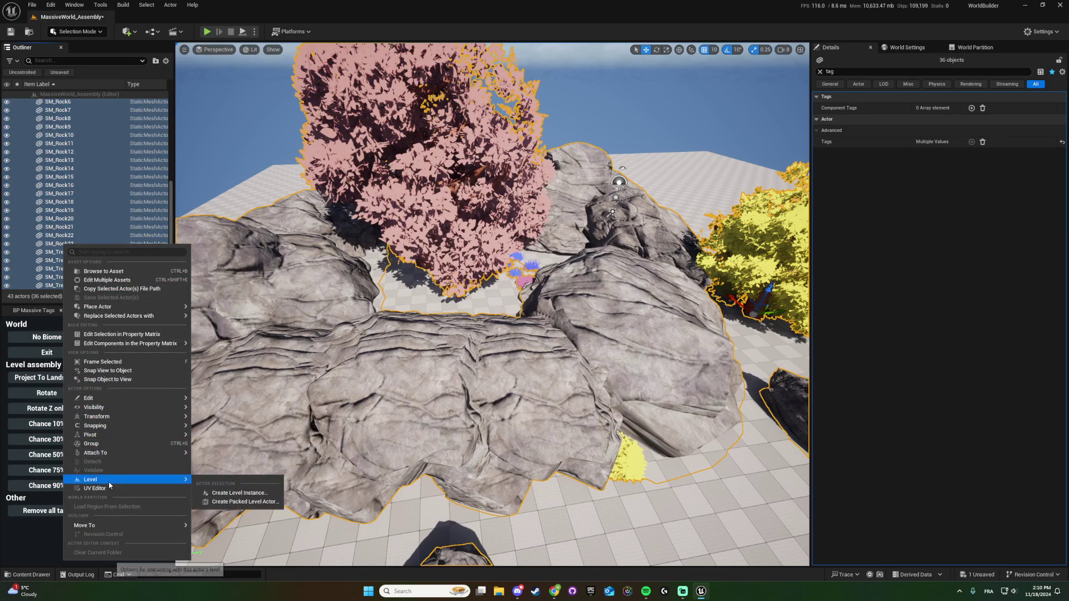
left_click(240, 493)
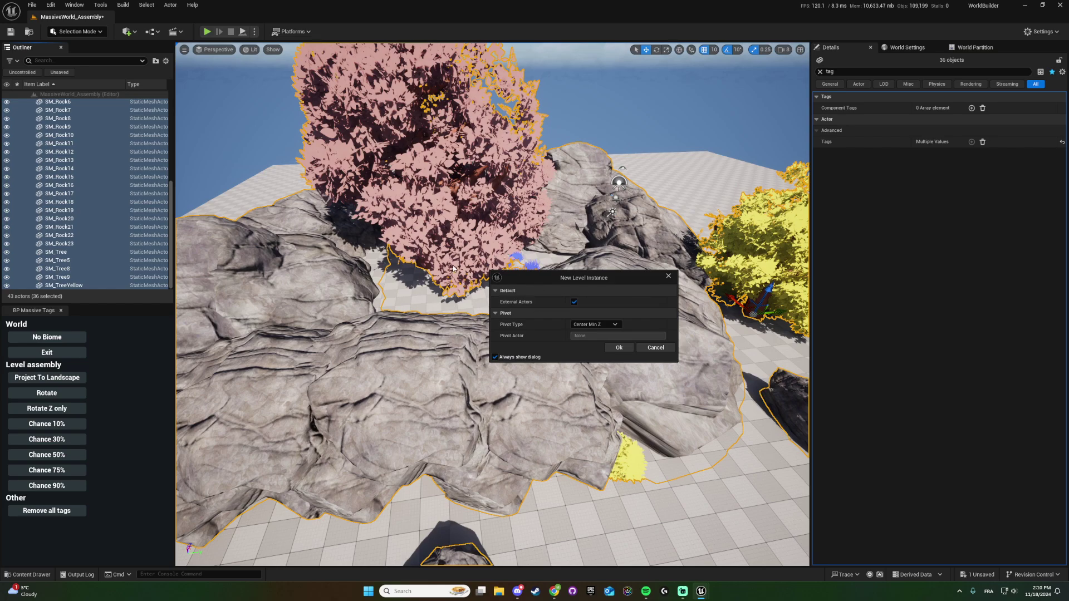
left_click(619, 348)
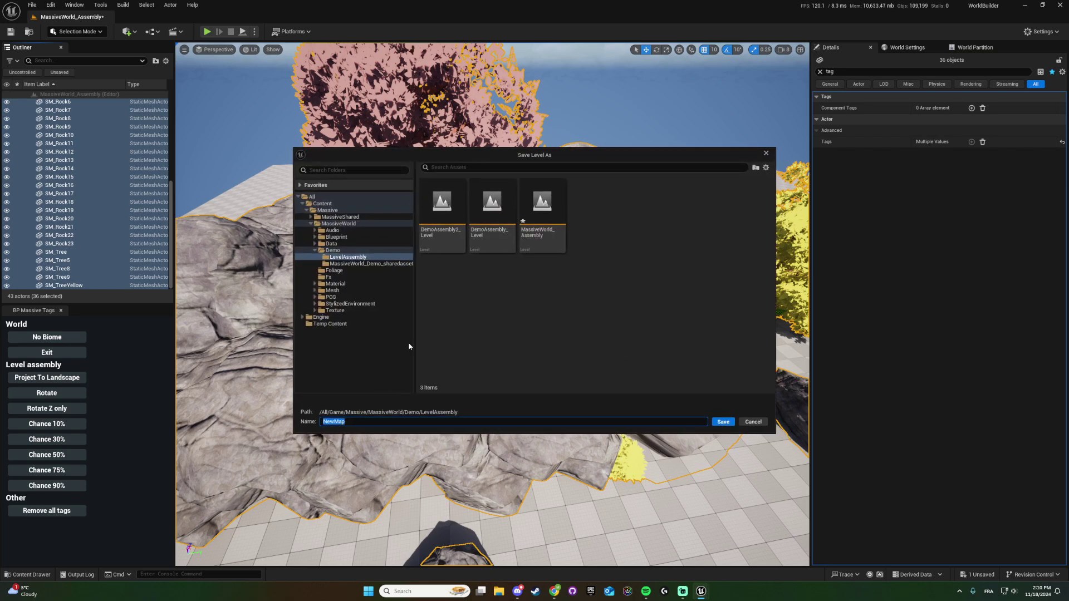
Save the new level instance over the existing DemoAssembly_Level in the Demo LevelAssembly folder
left_click(492, 229)
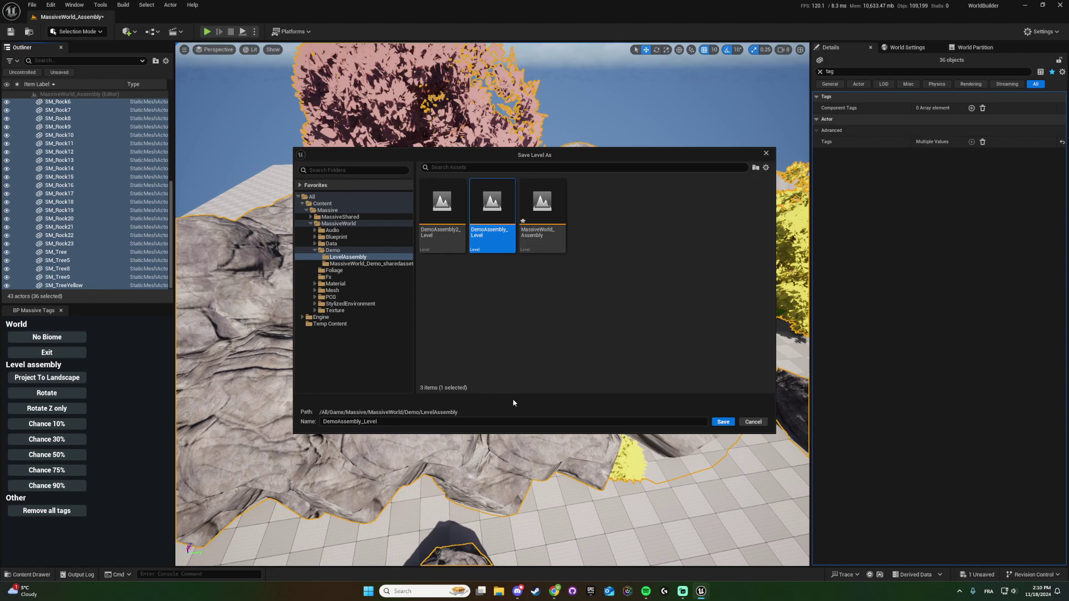
left_click(723, 422)
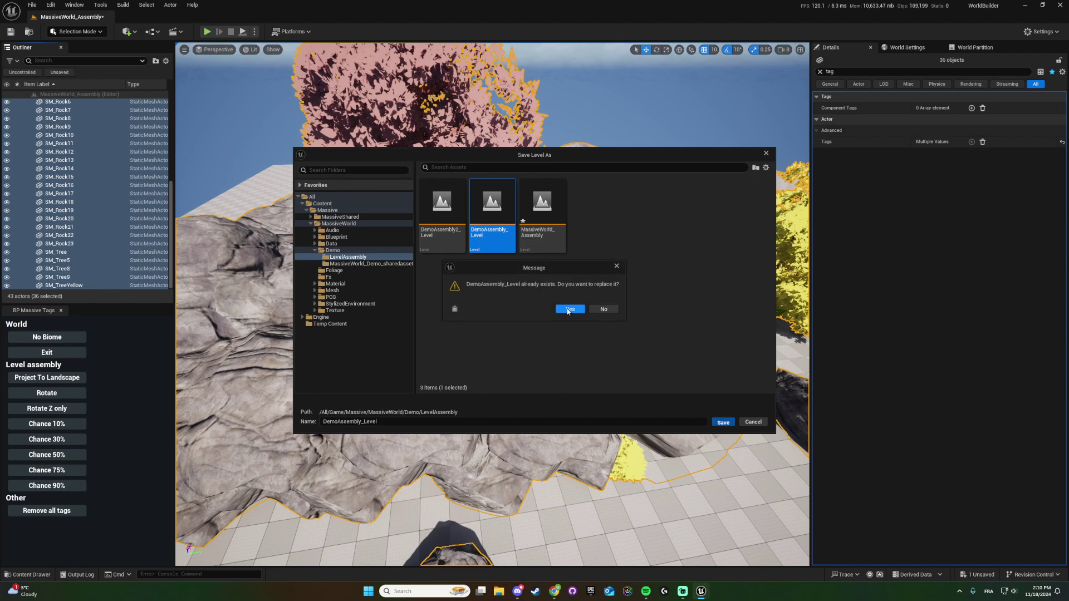
left_click(568, 309)
scroll(528, 400, "up", 3)
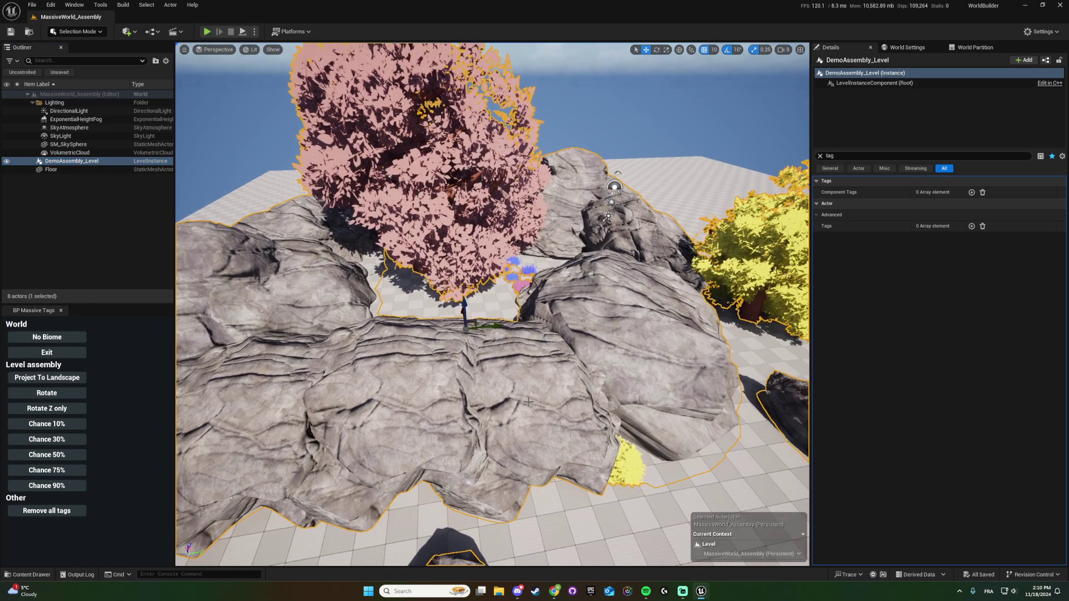
Create a PCG asset from the DemoAssembly_Level asset and save it over the existing DemoAssembly_Level_PCG
key("ctrl+space")
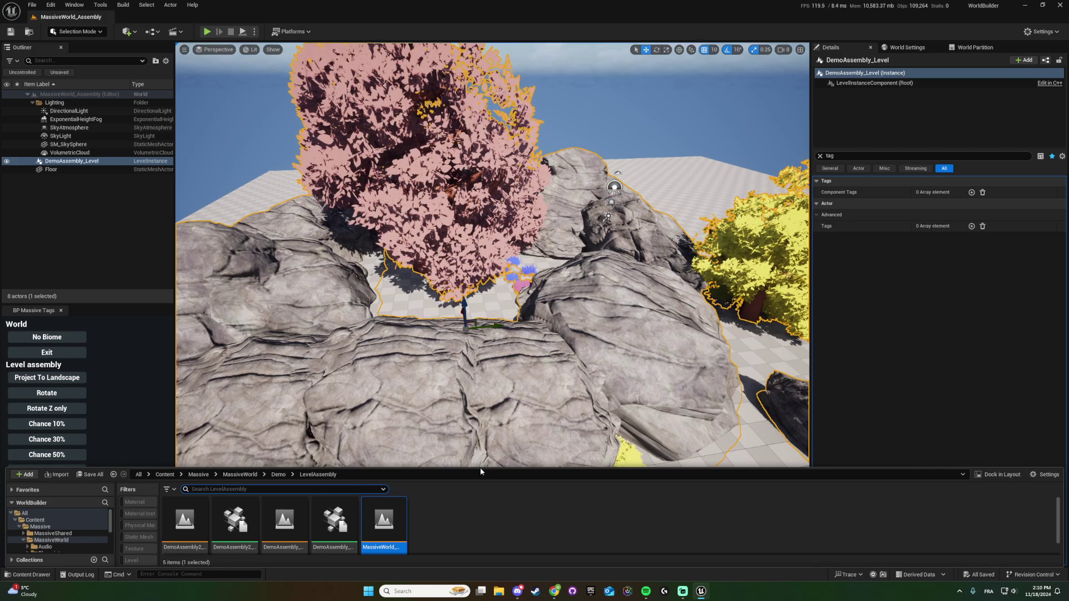
left_click_drag(480, 467, 471, 329)
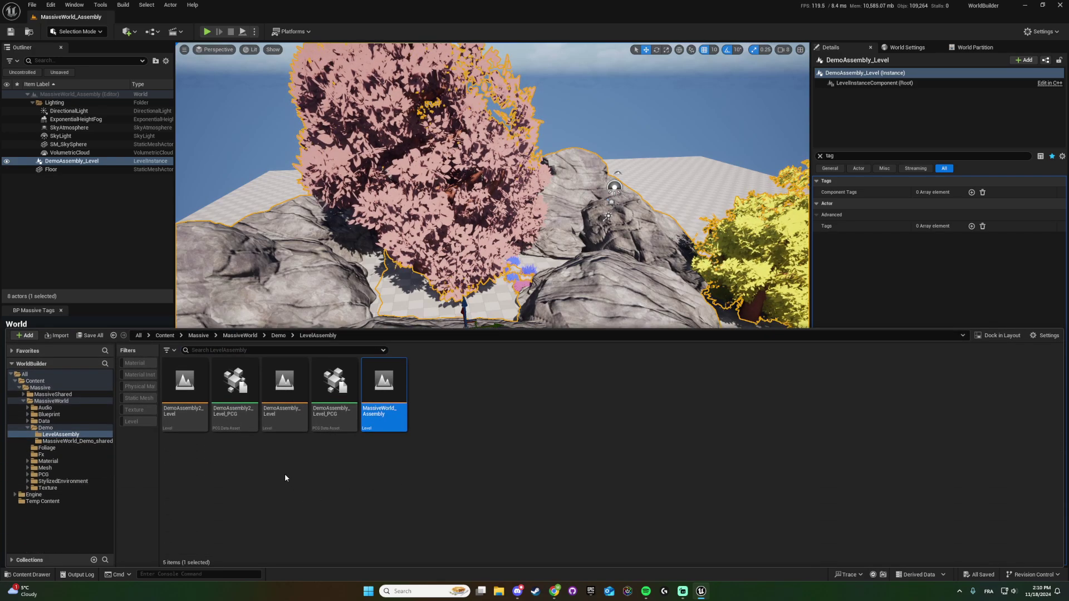
left_click(282, 408)
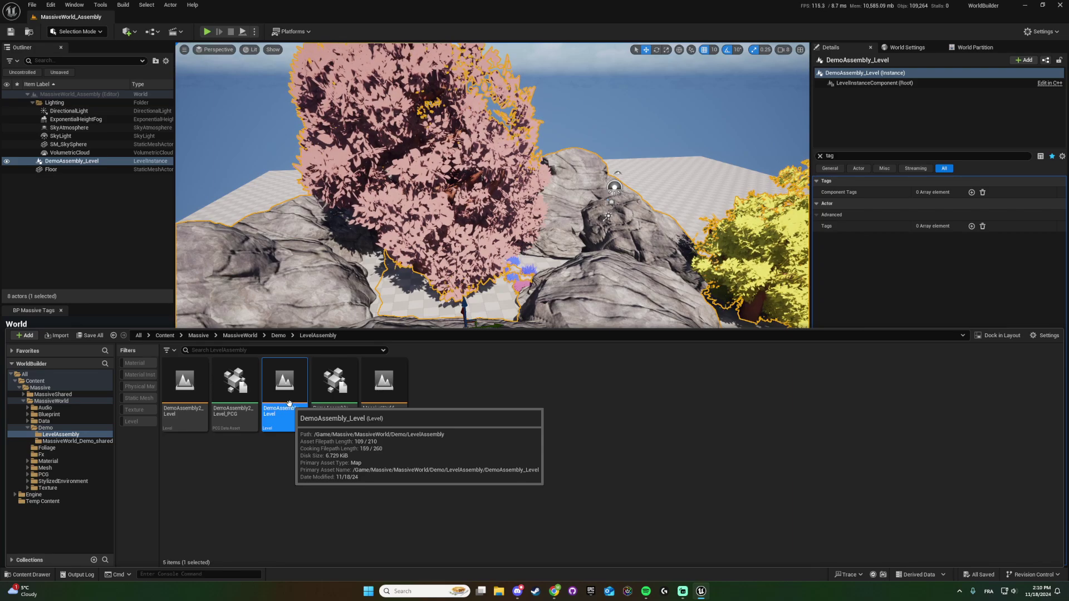
right_click(281, 424)
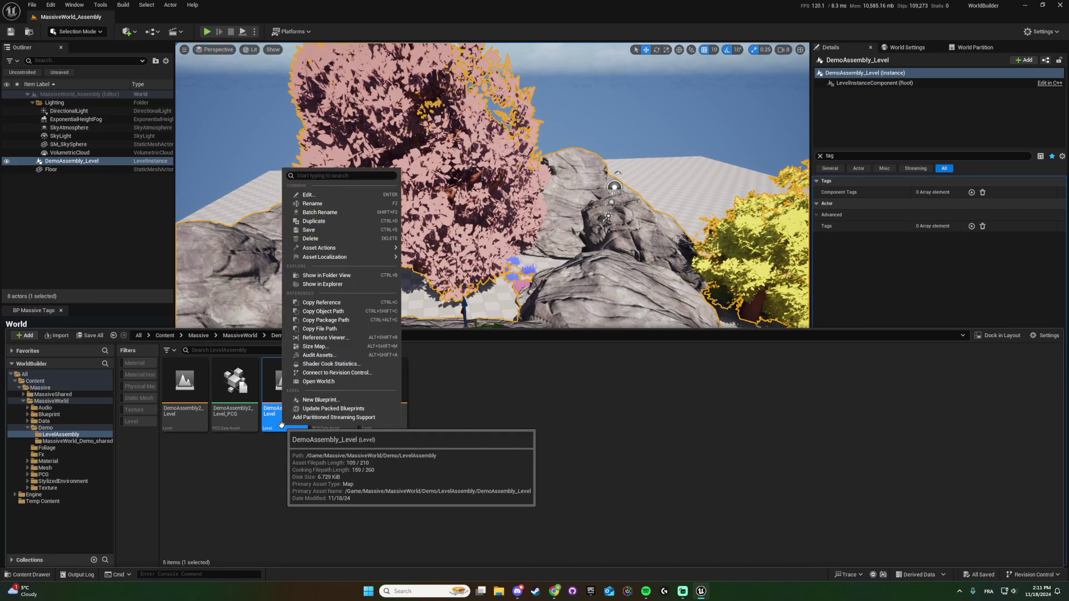
mouse_move(316, 251)
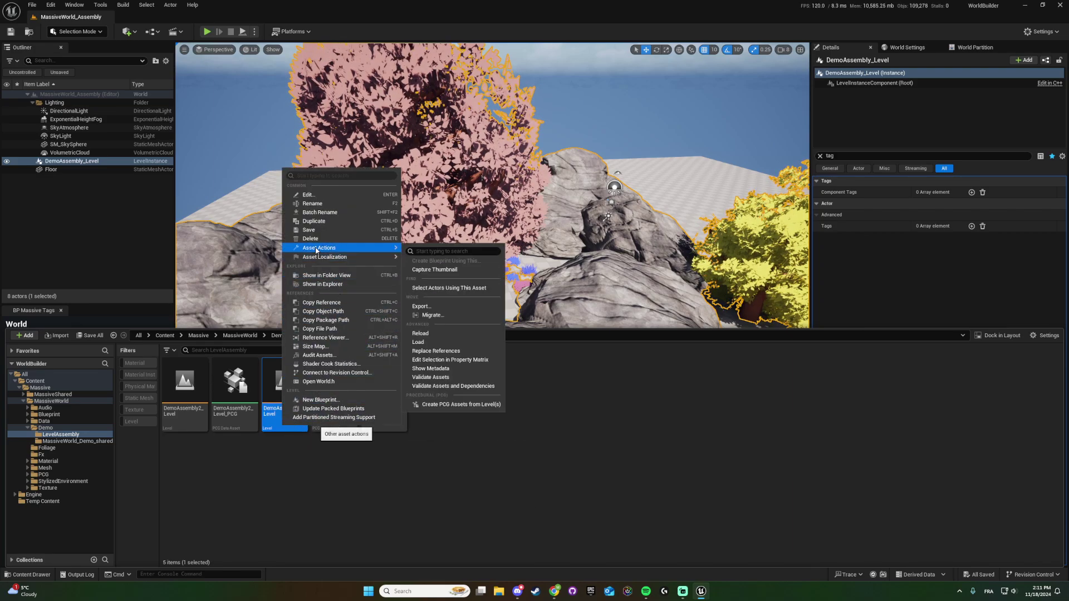
left_click(456, 405)
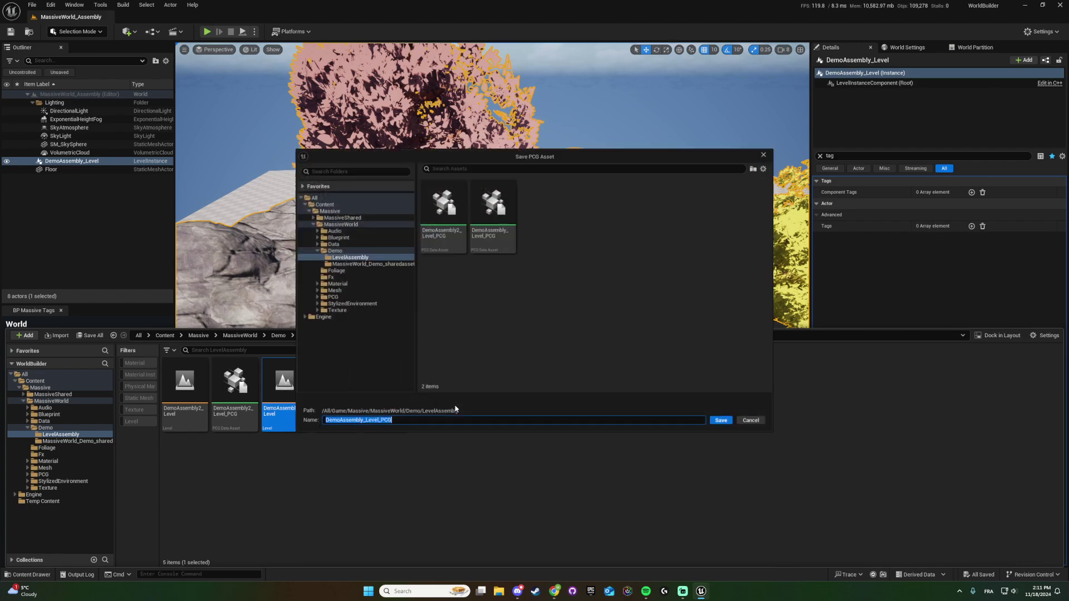
left_click(498, 240)
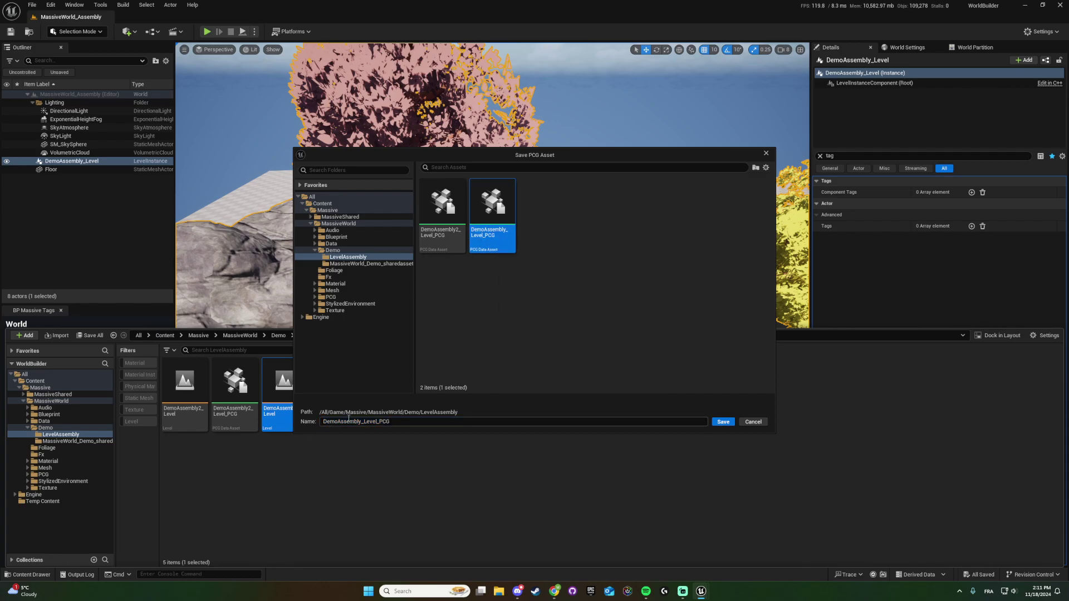
left_click(722, 422)
left_click(573, 309)
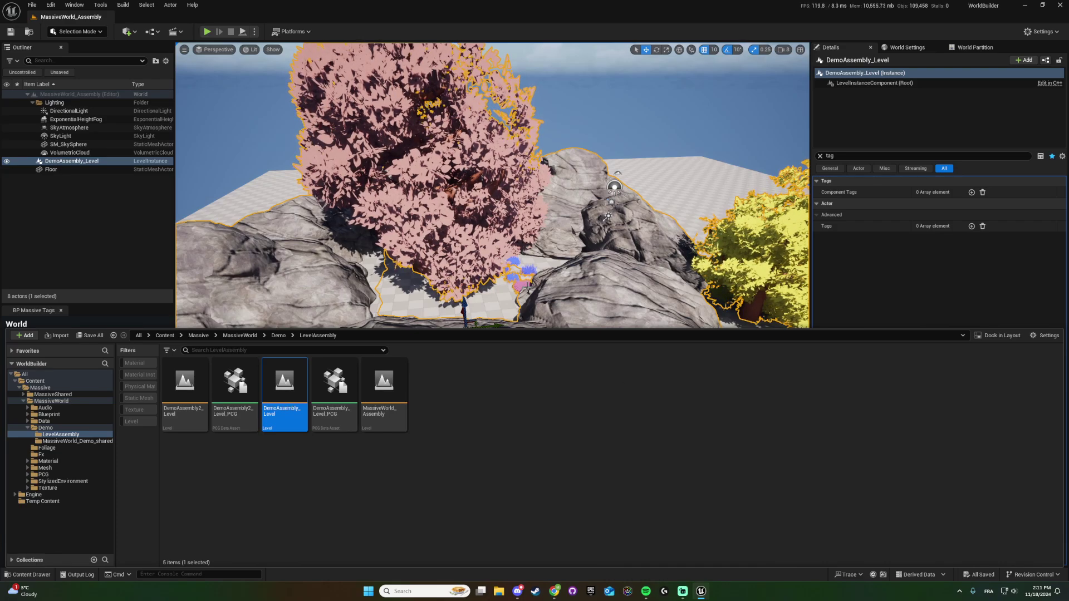
Open the DemoAssembly_Level level from the LevelAssembly folder and switch the viewport to Unlit shading
mouse_move(527, 287)
right_mouse_down()
mouse_move(541, 311)
mouse_move(530, 302)
right_mouse_up()
key("ctrl+space")
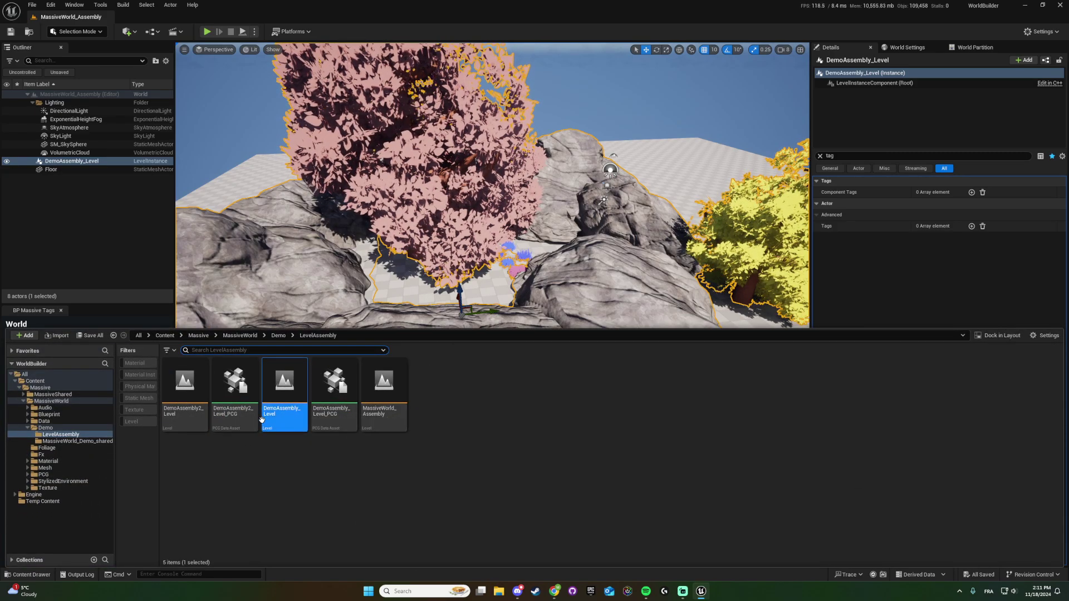
double_click(282, 409)
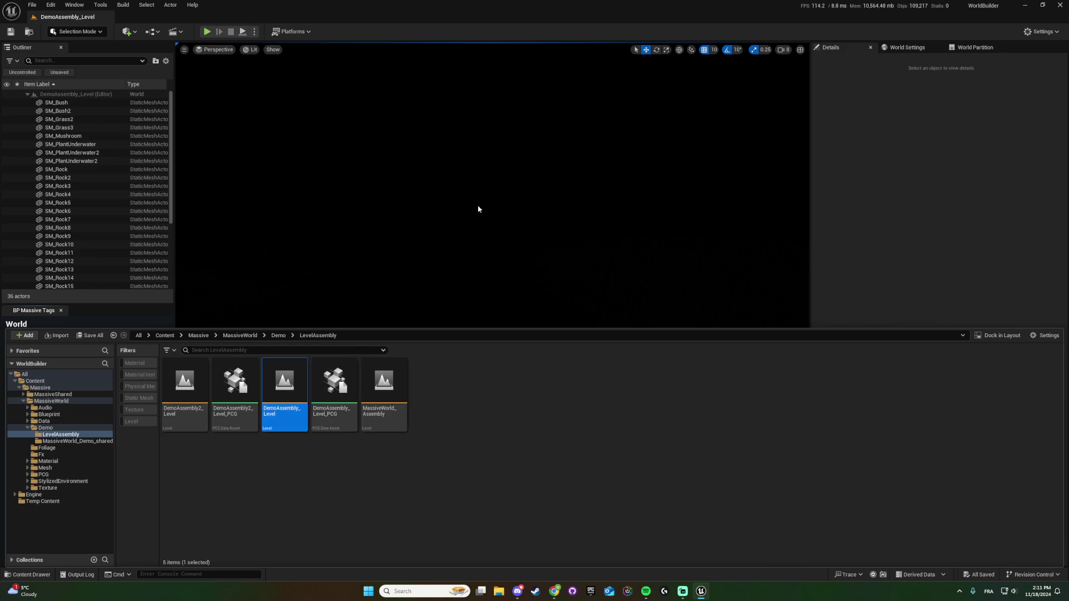
left_click(249, 49)
left_click(267, 88)
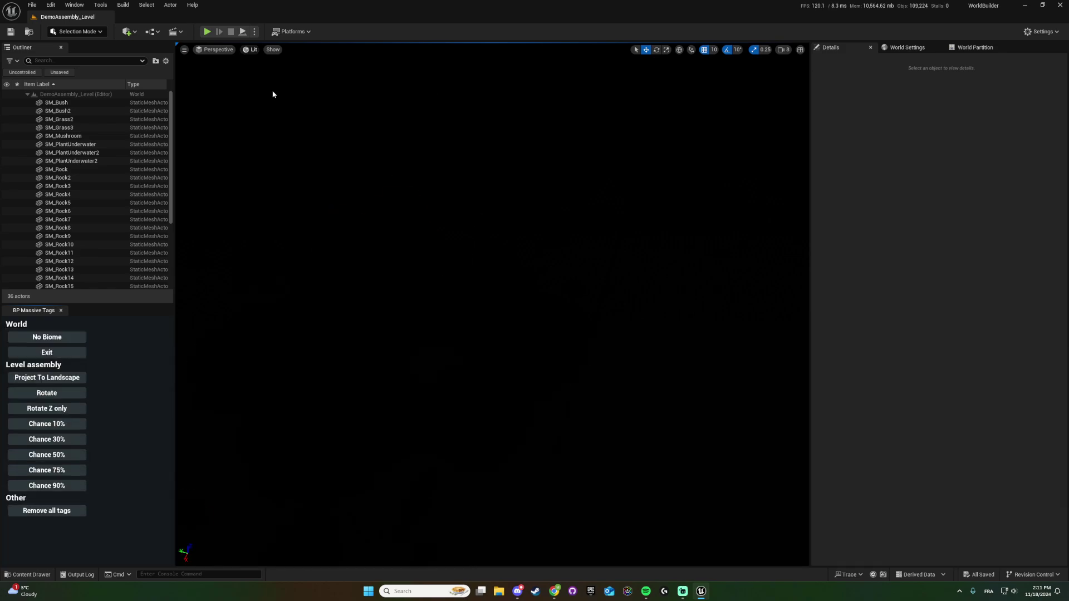
Inspect the tags of the assembly's large rocks, including SM_Rock4 and SM_Rock13, and return the viewport to Lit shading
left_click(437, 320)
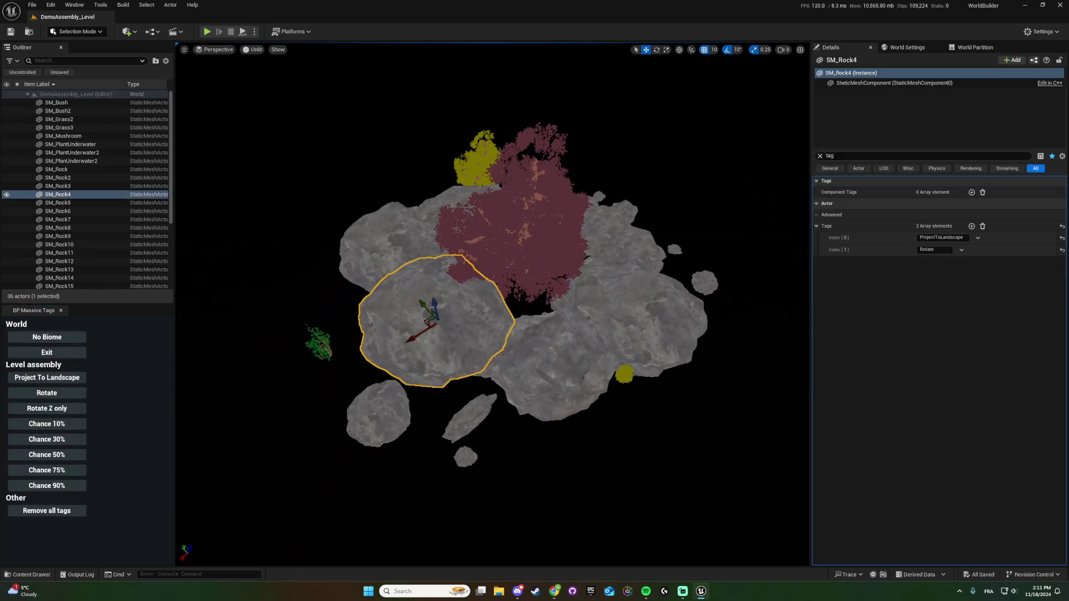
left_click(517, 344)
left_click(626, 317)
left_click(632, 261)
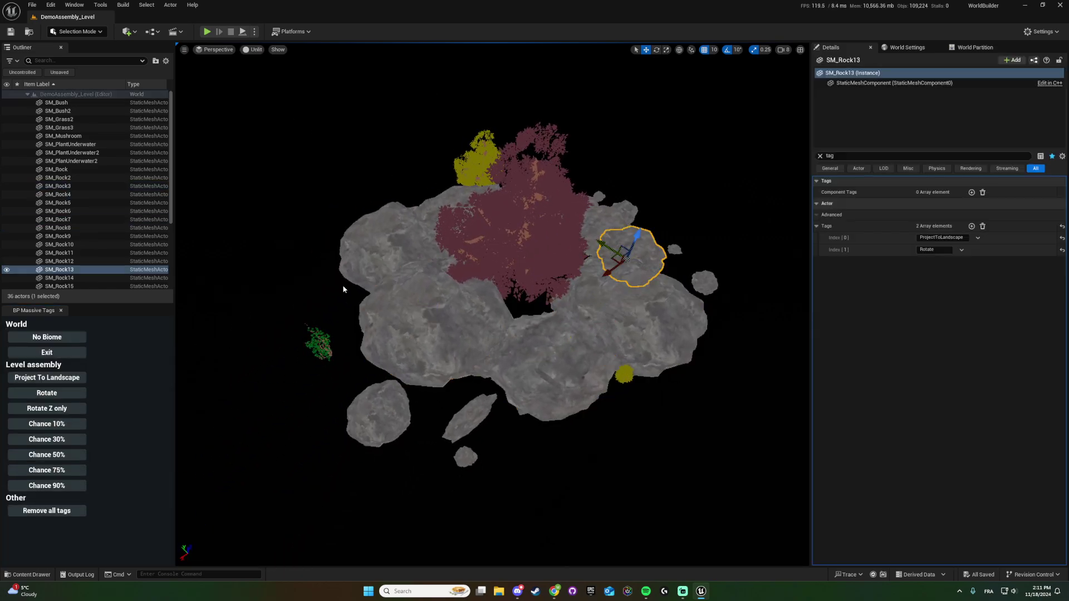
left_click(253, 49)
left_click(271, 83)
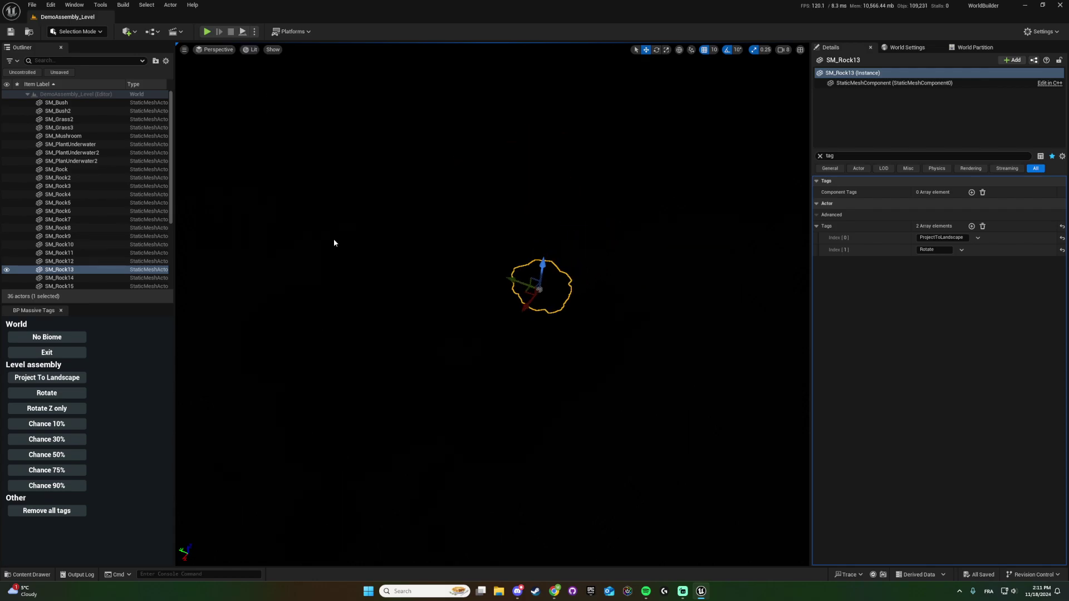
Open the DA_DemoVegetation data asset from the DataAsset folder inside MassiveWorld's Data folder
key("ctrl+space")
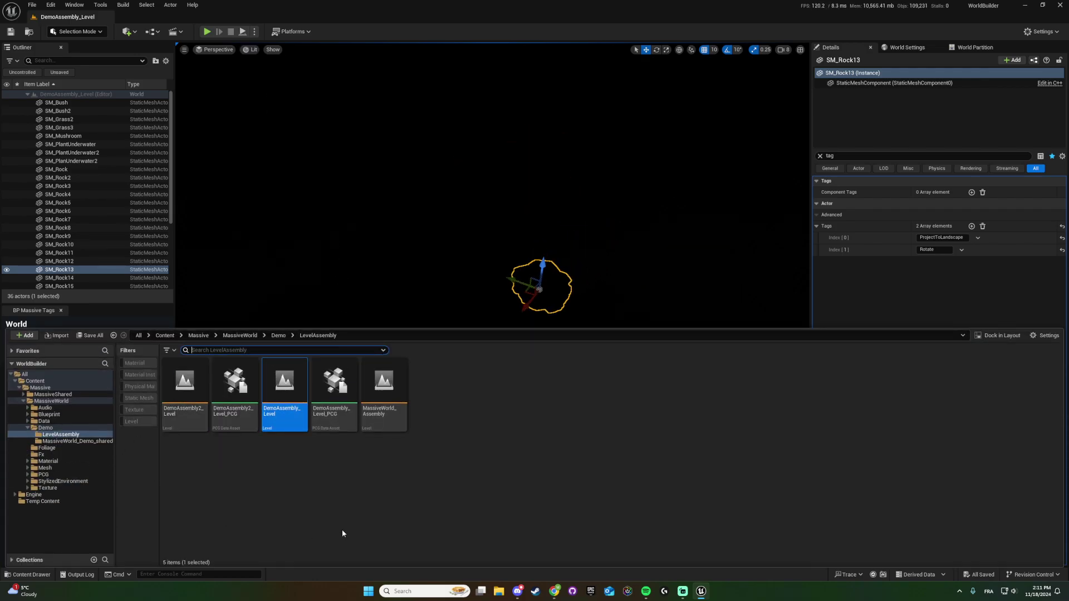
left_click(412, 471)
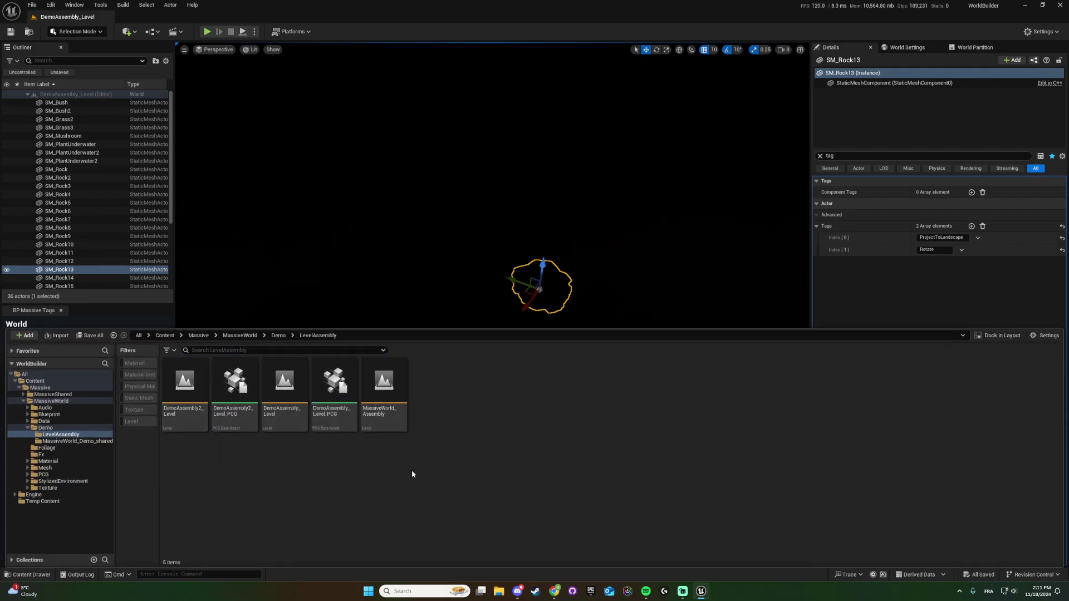
left_click(44, 421)
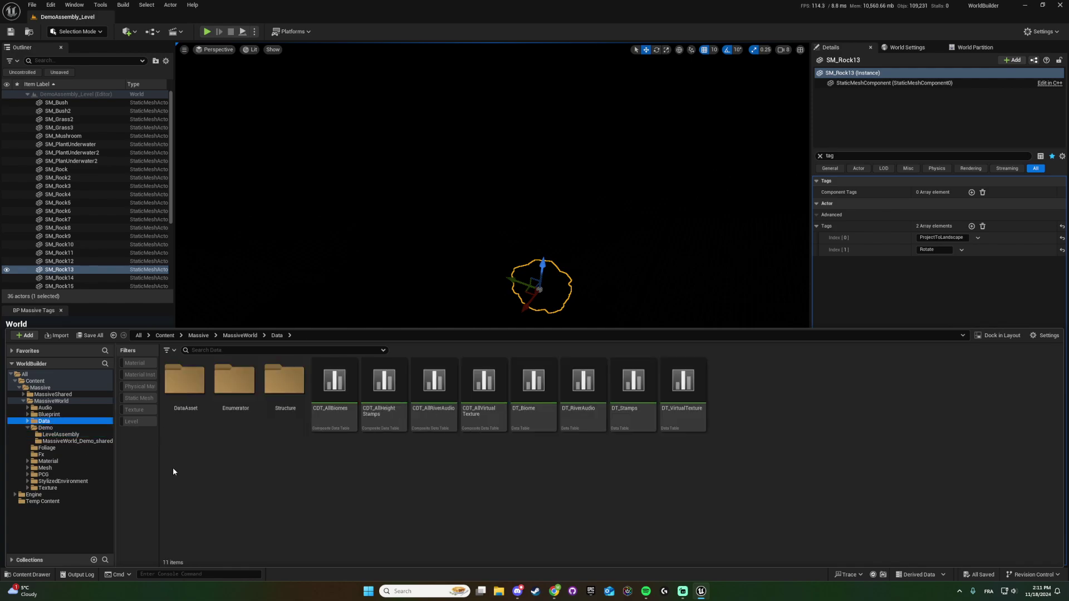
double_click(178, 384)
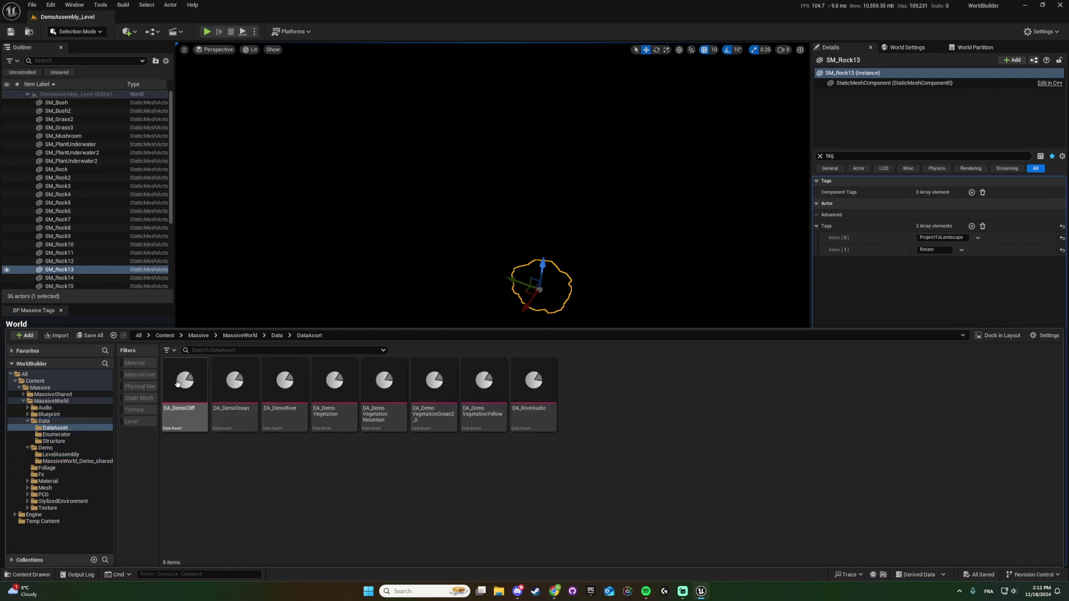
double_click(334, 384)
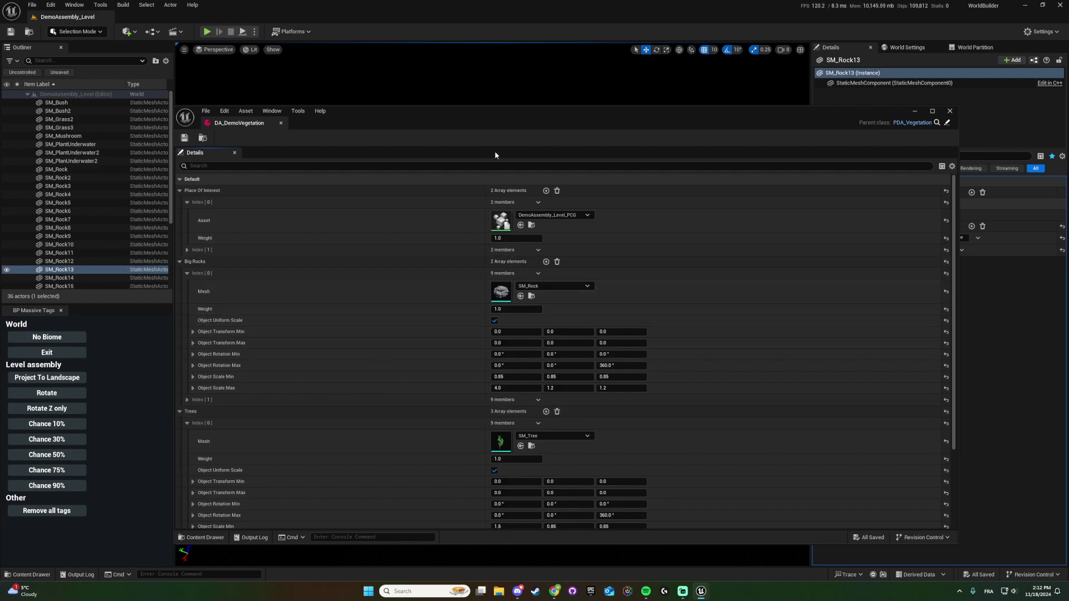
left_click_drag(495, 110, 565, 95)
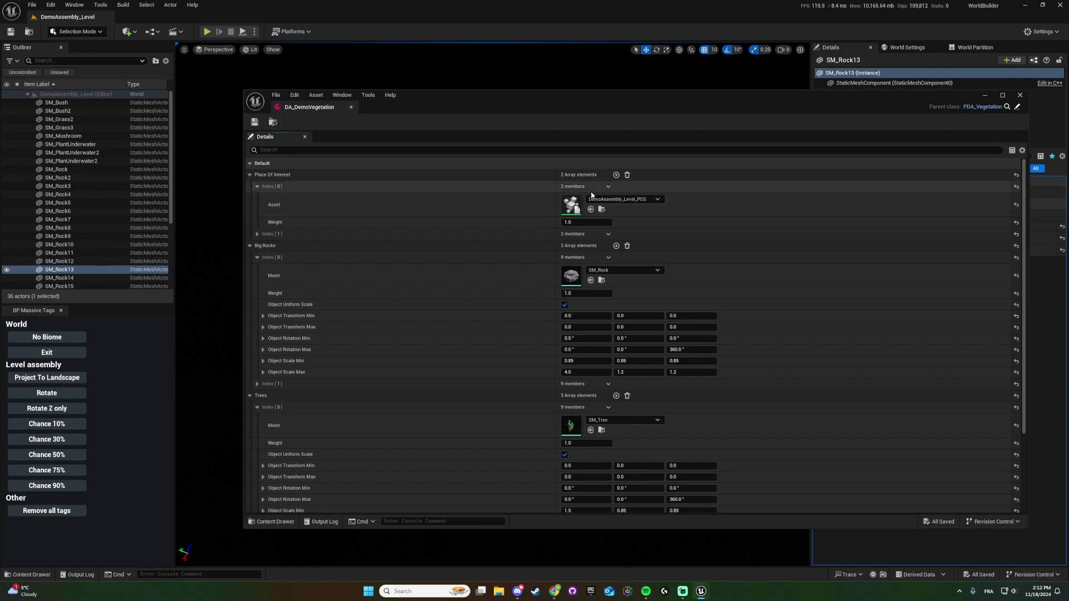
Add two new elements to the Place Of Interest array and look over their Asset and Weight fields
left_click(616, 176)
left_click(616, 175)
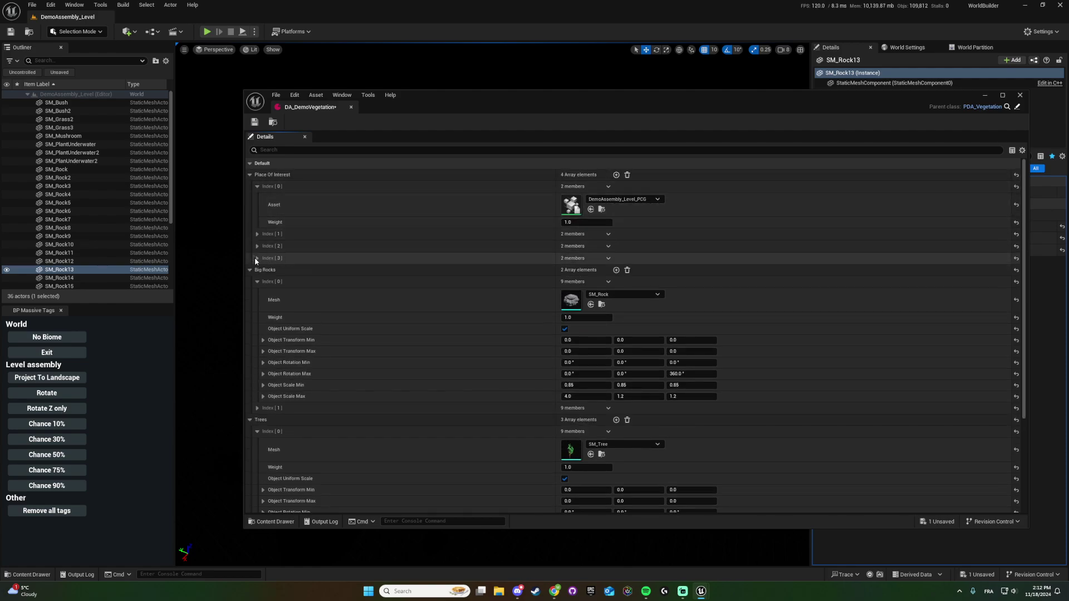
left_click(257, 258)
left_click(256, 247)
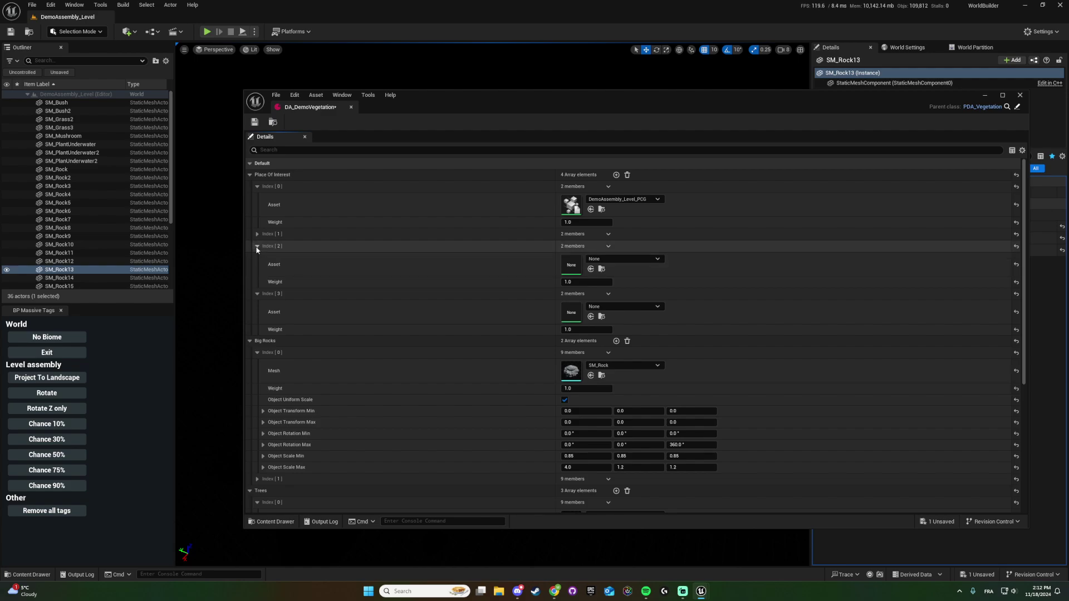
left_click(256, 248)
left_click(256, 258)
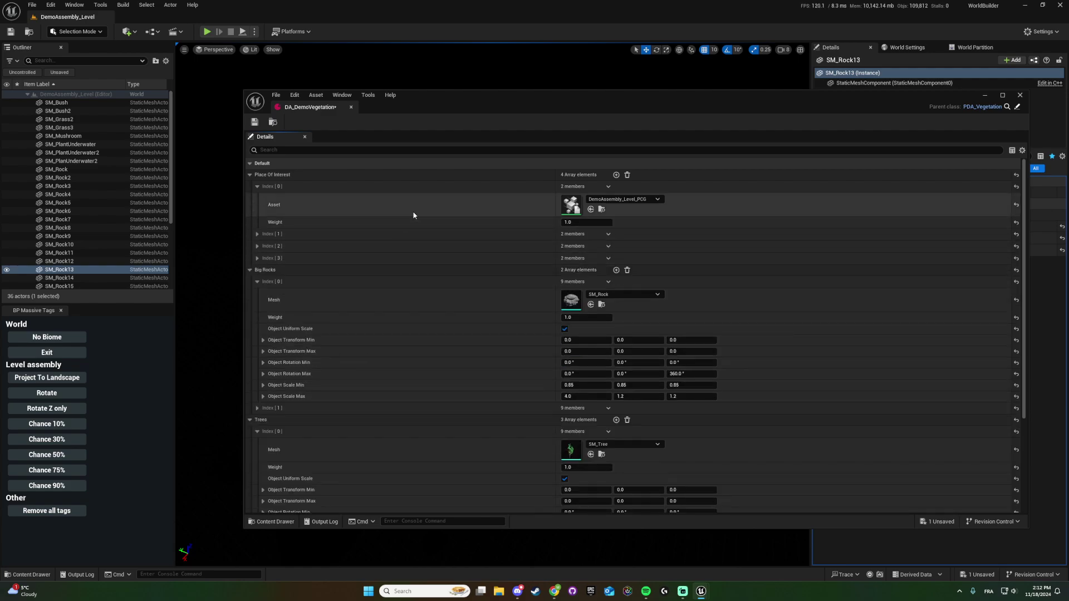